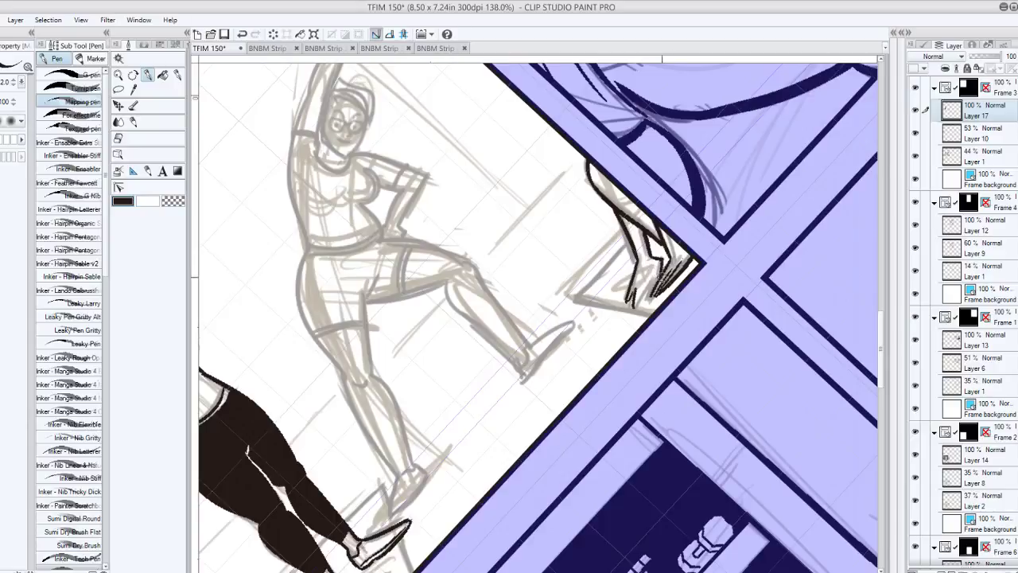
Step: Ink the back outline of the stretching figure in the panel's corner, from the raised arm down to the waist
{"action": "left_click_drag", "start_coordinate": [659, 268], "coordinate": [636, 307]}
{"action": "left_click_drag", "start_coordinate": [609, 149], "coordinate": [755, 188]}
{"action": "left_click_drag", "start_coordinate": [557, 477], "coordinate": [784, 76]}
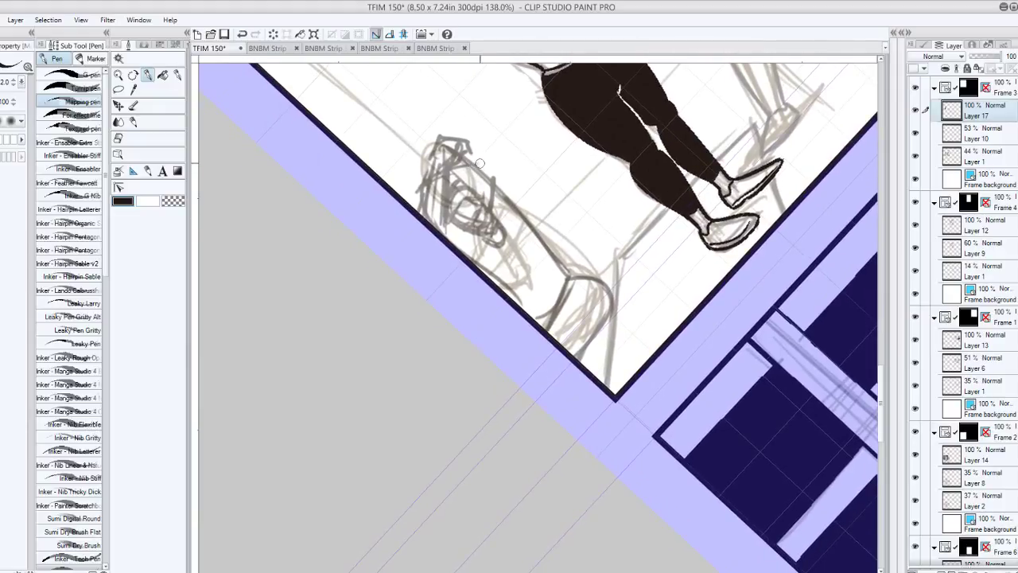
{"action": "left_click_drag", "start_coordinate": [466, 156], "coordinate": [553, 267]}
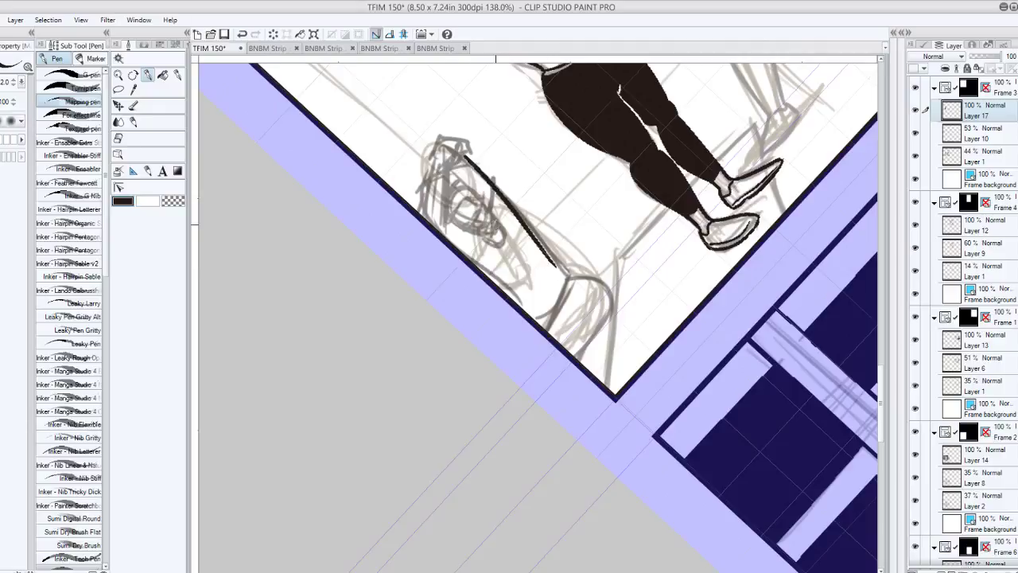
{"action": "key", "text": "ctrl+z"}
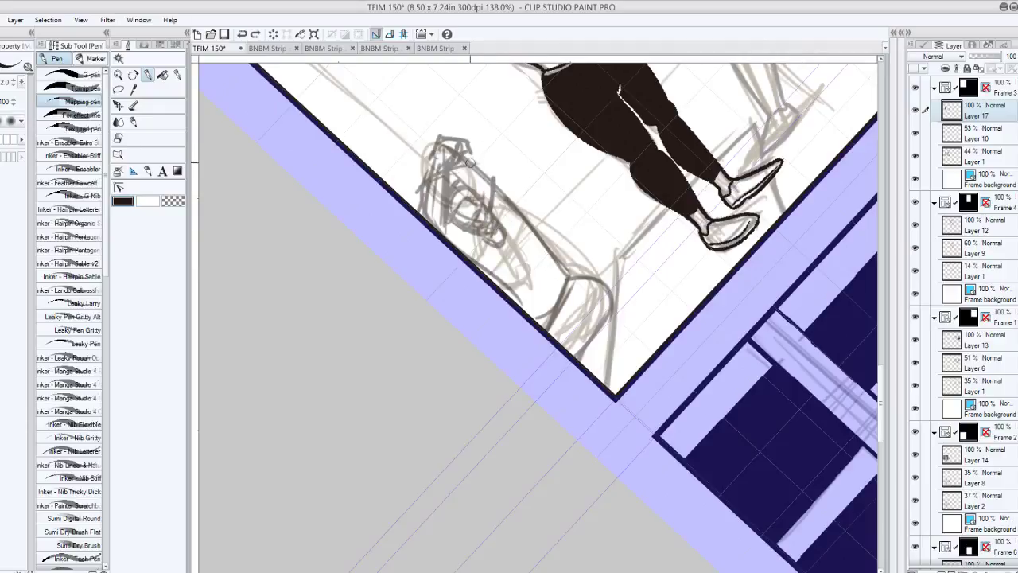
{"action": "mouse_move", "coordinate": [470, 162]}
{"action": "left_mouse_down"}
{"action": "mouse_move", "coordinate": [571, 280]}
{"action": "mouse_move", "coordinate": [579, 356]}
{"action": "left_mouse_up"}
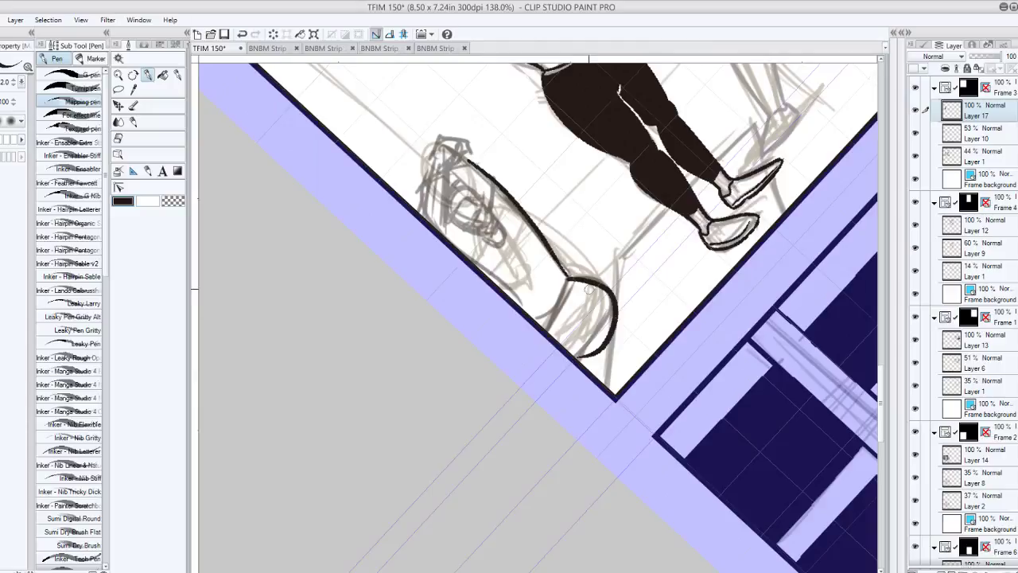
Step: Ink the stretching figure's rounded hip, the waistline across the body and the front edge of the torso
{"action": "key", "text": "ctrl+z"}
{"action": "left_click_drag", "start_coordinate": [570, 278], "coordinate": [579, 355]}
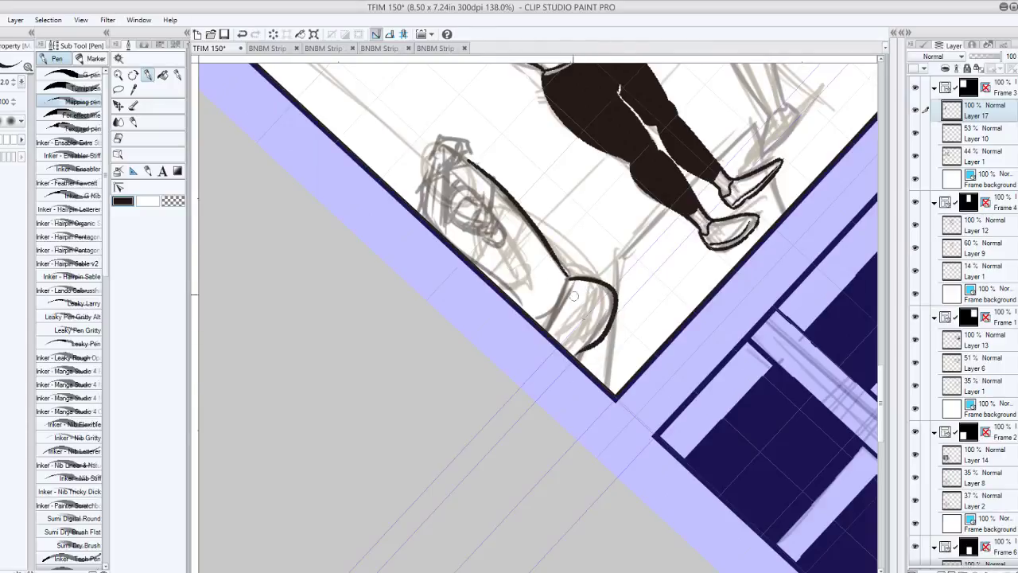
{"action": "key", "text": "ctrl+z"}
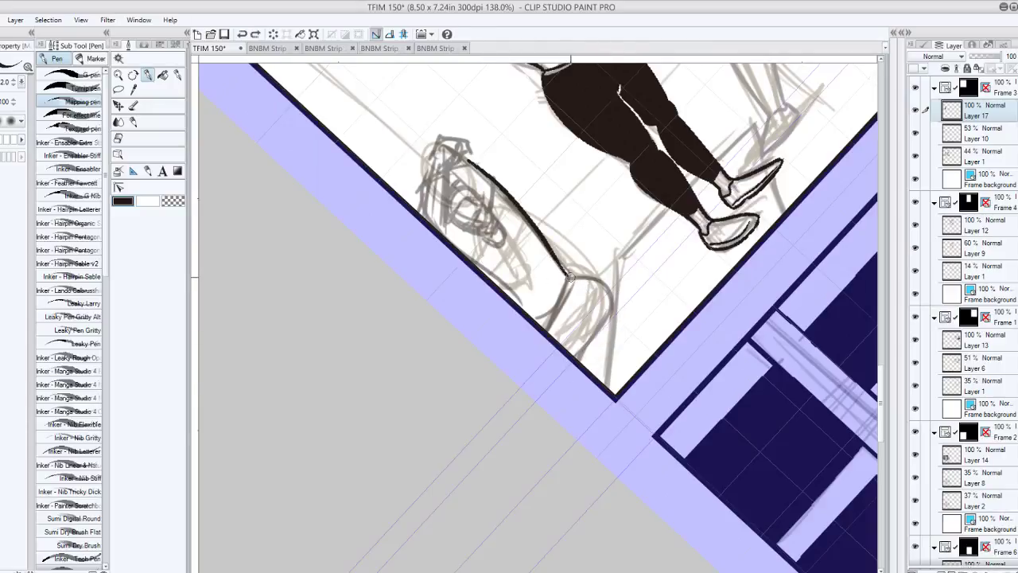
{"action": "left_click_drag", "start_coordinate": [566, 278], "coordinate": [579, 356]}
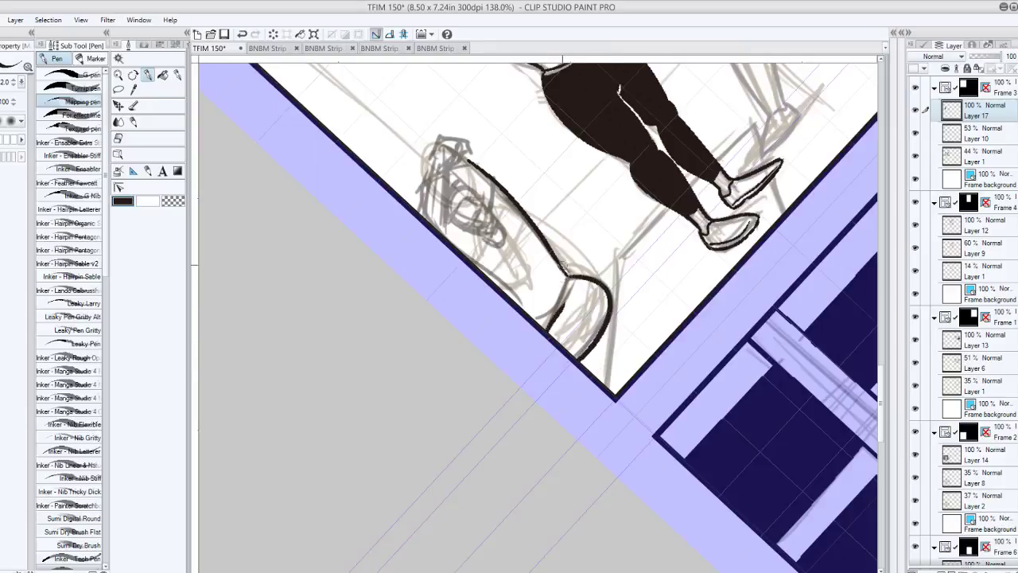
{"action": "left_click_drag", "start_coordinate": [540, 320], "coordinate": [568, 276]}
{"action": "left_click_drag", "start_coordinate": [468, 260], "coordinate": [526, 316]}
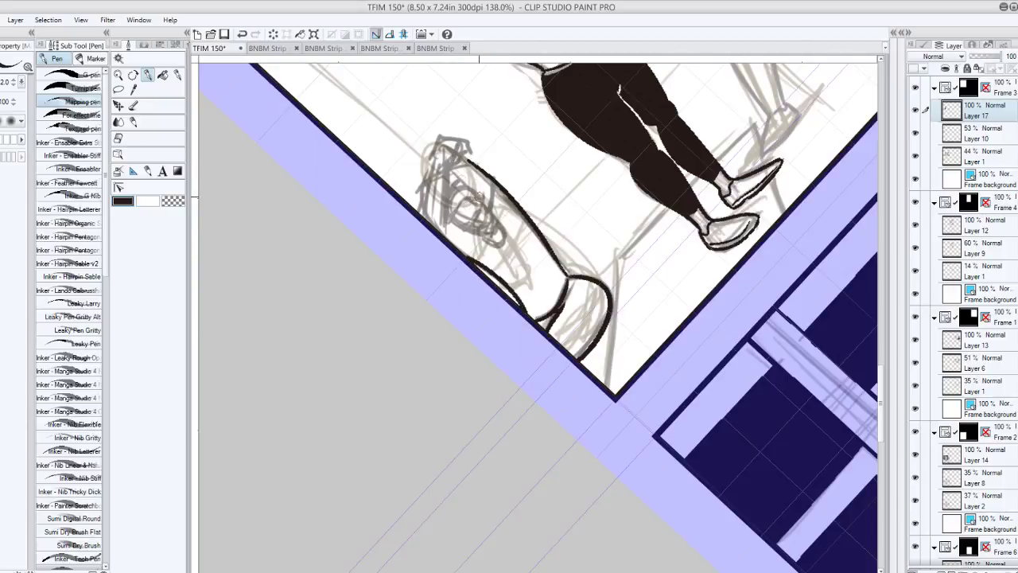
Step: Ink the stretching figure's inner arm line, chest crease, shoulder curve and face outline over the sketch
{"action": "left_click_drag", "start_coordinate": [453, 171], "coordinate": [532, 264]}
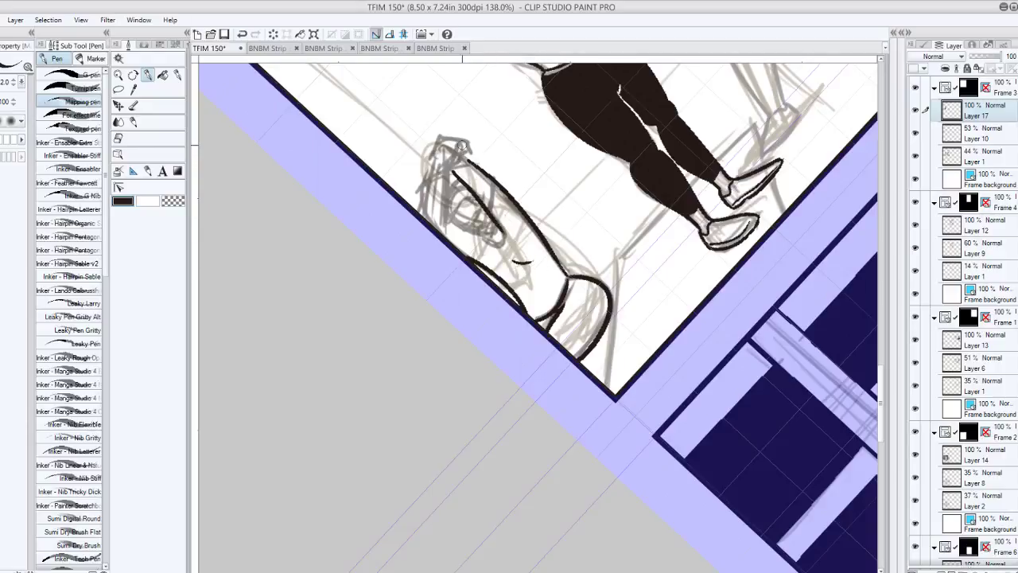
{"action": "left_click_drag", "start_coordinate": [462, 145], "coordinate": [535, 116]}
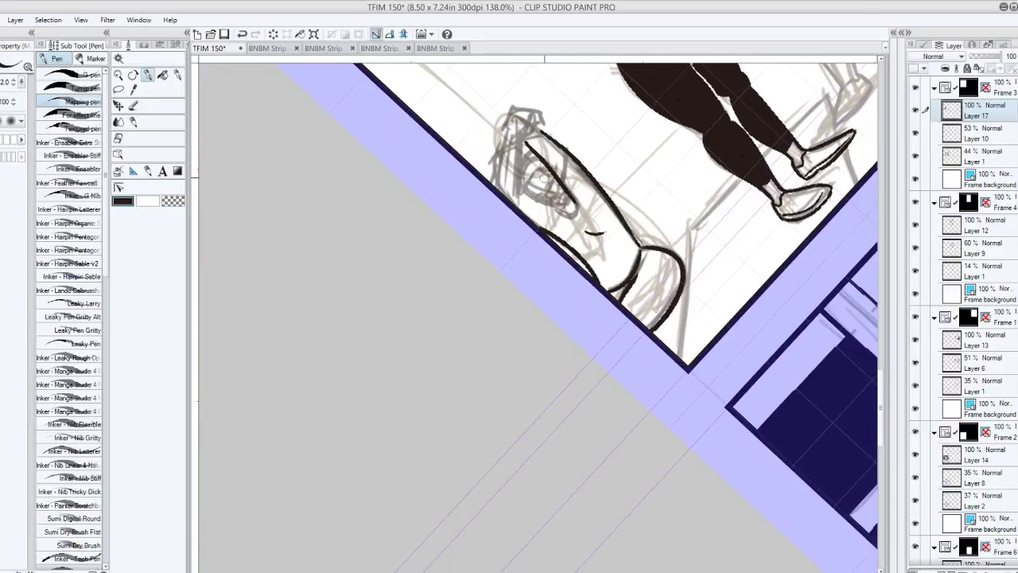
{"action": "left_click_drag", "start_coordinate": [564, 180], "coordinate": [563, 149]}
{"action": "mouse_move", "coordinate": [558, 208]}
{"action": "left_mouse_down"}
{"action": "mouse_move", "coordinate": [567, 215]}
{"action": "mouse_move", "coordinate": [570, 188]}
{"action": "left_mouse_up"}
{"action": "left_click_drag", "start_coordinate": [539, 199], "coordinate": [575, 212]}
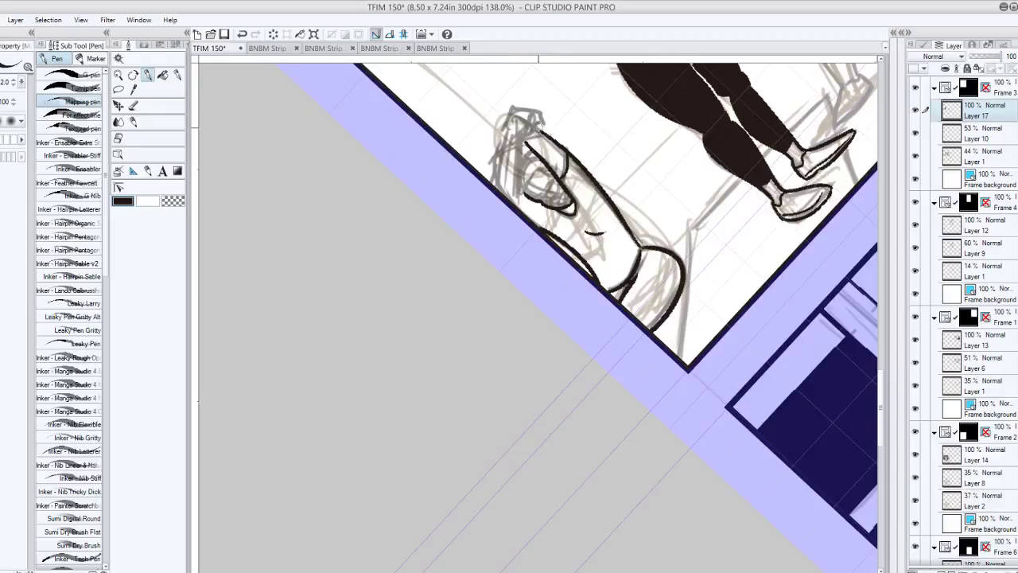
{"action": "mouse_move", "coordinate": [521, 205]}
{"action": "left_mouse_down"}
{"action": "mouse_move", "coordinate": [519, 142]}
{"action": "mouse_move", "coordinate": [531, 119]}
{"action": "left_mouse_up"}
{"action": "left_click_drag", "start_coordinate": [497, 197], "coordinate": [525, 112]}
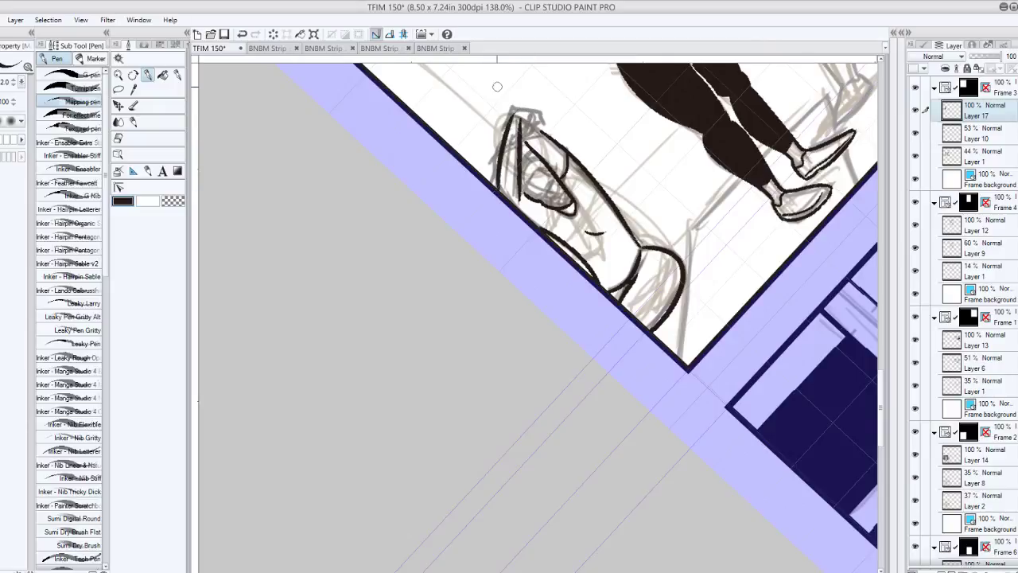
{"action": "key", "text": "ctrl+z"}
{"action": "key", "text": "ctrl+z"}
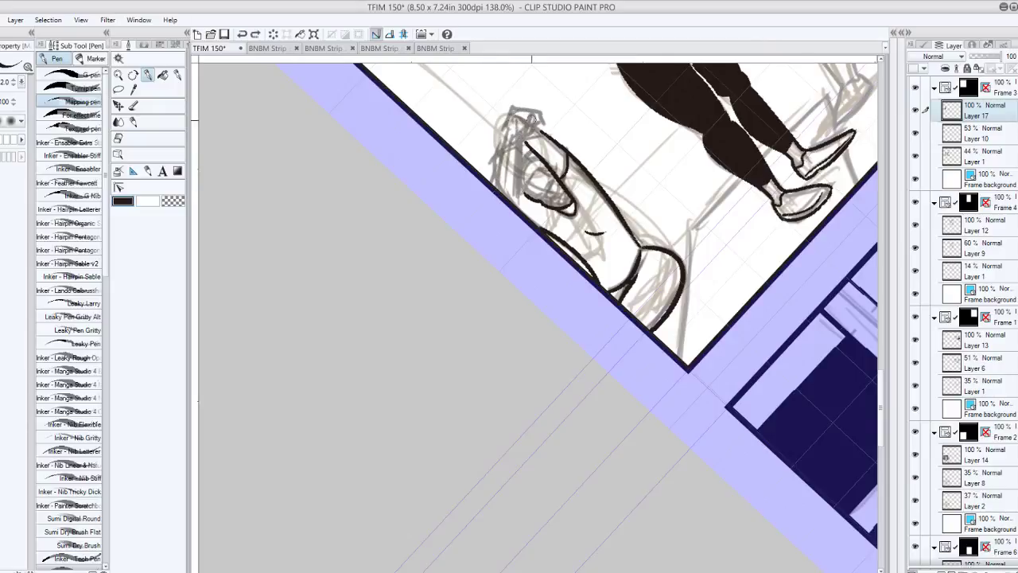
Step: Ink the stretching figure's bent forearm and hand above the head, plus the facial features and neck line
{"action": "mouse_move", "coordinate": [523, 134]}
{"action": "left_mouse_down"}
{"action": "mouse_move", "coordinate": [518, 203]}
{"action": "mouse_move", "coordinate": [511, 124]}
{"action": "mouse_move", "coordinate": [519, 109]}
{"action": "mouse_move", "coordinate": [549, 107]}
{"action": "mouse_move", "coordinate": [532, 117]}
{"action": "left_mouse_up"}
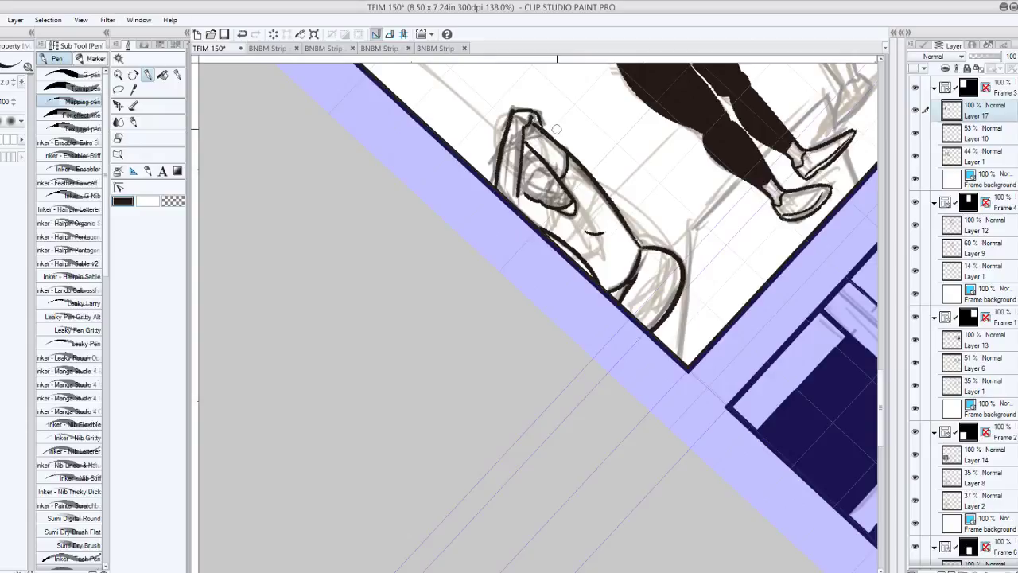
{"action": "left_click_drag", "start_coordinate": [535, 148], "coordinate": [533, 141]}
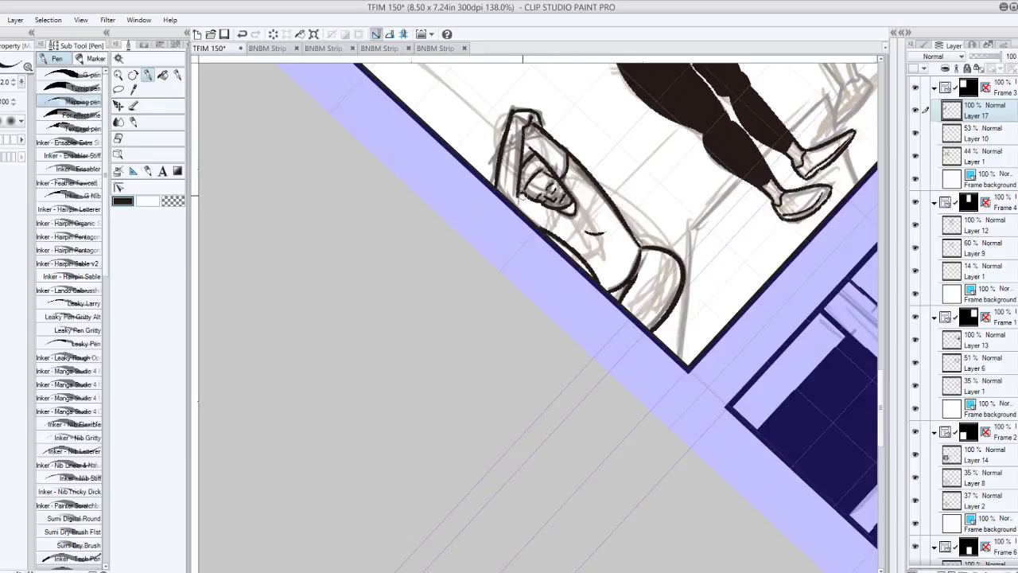
{"action": "left_click_drag", "start_coordinate": [516, 201], "coordinate": [533, 186]}
{"action": "key", "text": "ctrl+z"}
{"action": "mouse_move", "coordinate": [530, 221]}
{"action": "left_mouse_down"}
{"action": "mouse_move", "coordinate": [536, 198]}
{"action": "mouse_move", "coordinate": [456, 309]}
{"action": "mouse_move", "coordinate": [454, 245]}
{"action": "mouse_move", "coordinate": [474, 207]}
{"action": "left_mouse_up"}
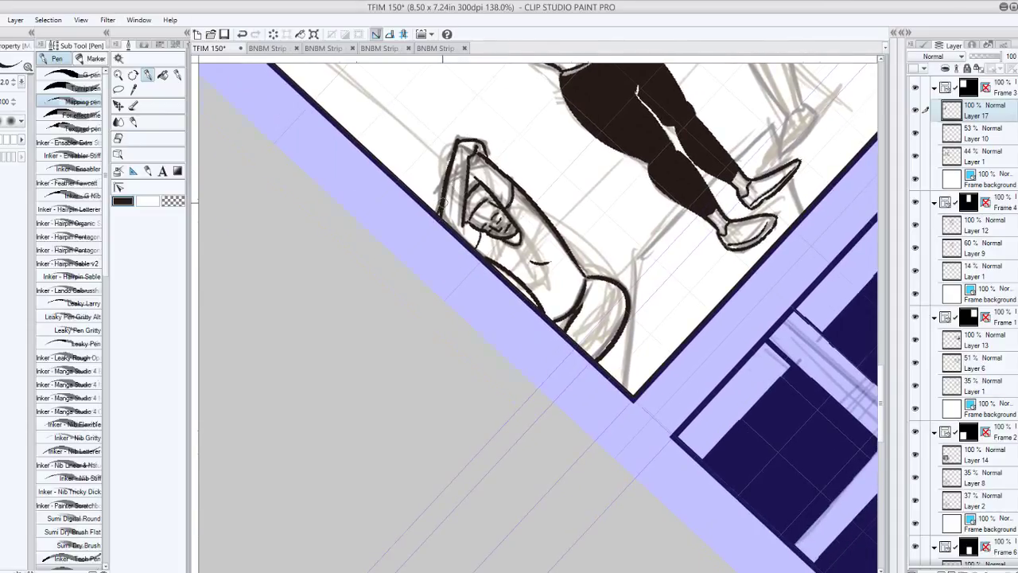
Step: Ink the inner thigh lines and crotch fold of the sketched figure standing with one leg raised
{"action": "left_click_drag", "start_coordinate": [443, 204], "coordinate": [364, 359]}
{"action": "left_click_drag", "start_coordinate": [604, 207], "coordinate": [450, 354]}
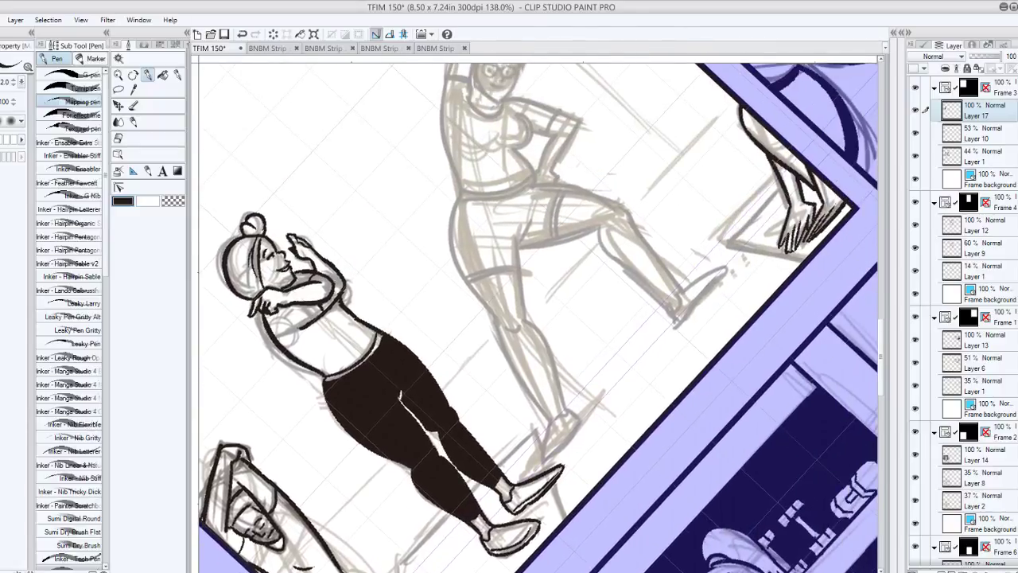
{"action": "scroll", "coordinate": [750, 268], "scroll_direction": "down", "scroll_amount": 3}
{"action": "left_click_drag", "start_coordinate": [764, 199], "coordinate": [782, 248]}
{"action": "mouse_move", "coordinate": [557, 239]}
{"action": "left_mouse_down"}
{"action": "mouse_move", "coordinate": [500, 239]}
{"action": "mouse_move", "coordinate": [435, 280]}
{"action": "left_mouse_up"}
{"action": "scroll", "coordinate": [616, 302], "scroll_direction": "up", "scroll_amount": 2}
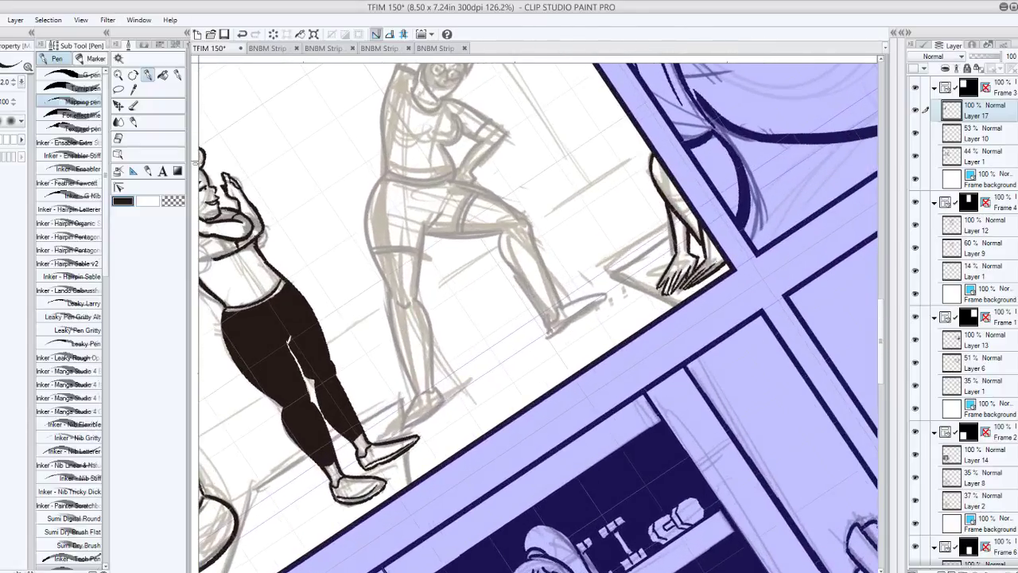
{"action": "mouse_move", "coordinate": [413, 297]}
{"action": "left_mouse_down"}
{"action": "mouse_move", "coordinate": [424, 225]}
{"action": "mouse_move", "coordinate": [437, 216]}
{"action": "mouse_move", "coordinate": [508, 236]}
{"action": "left_mouse_up"}
{"action": "key", "text": "ctrl+z"}
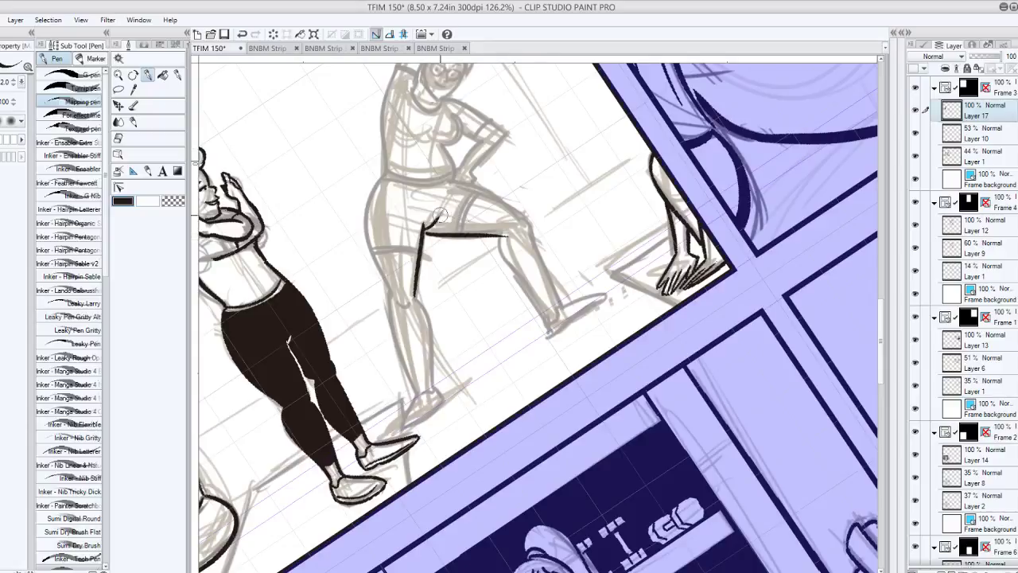
{"action": "left_click_drag", "start_coordinate": [437, 216], "coordinate": [424, 231]}
Step: Ink the raised leg's calf down to the heel, the top of the thigh, the knee and the shin
{"action": "left_click_drag", "start_coordinate": [548, 329], "coordinate": [504, 233]}
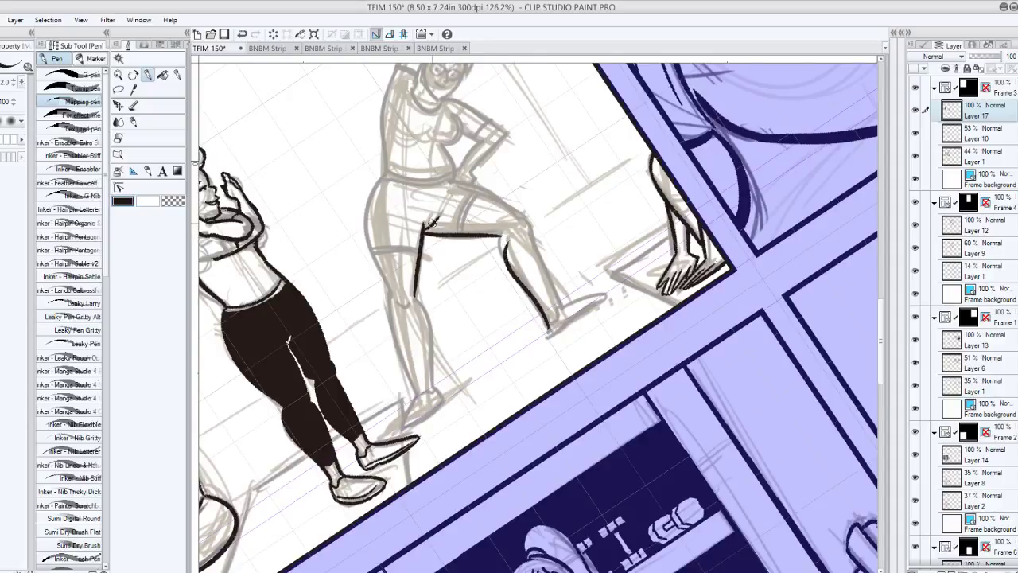
{"action": "key", "text": "ctrl+z"}
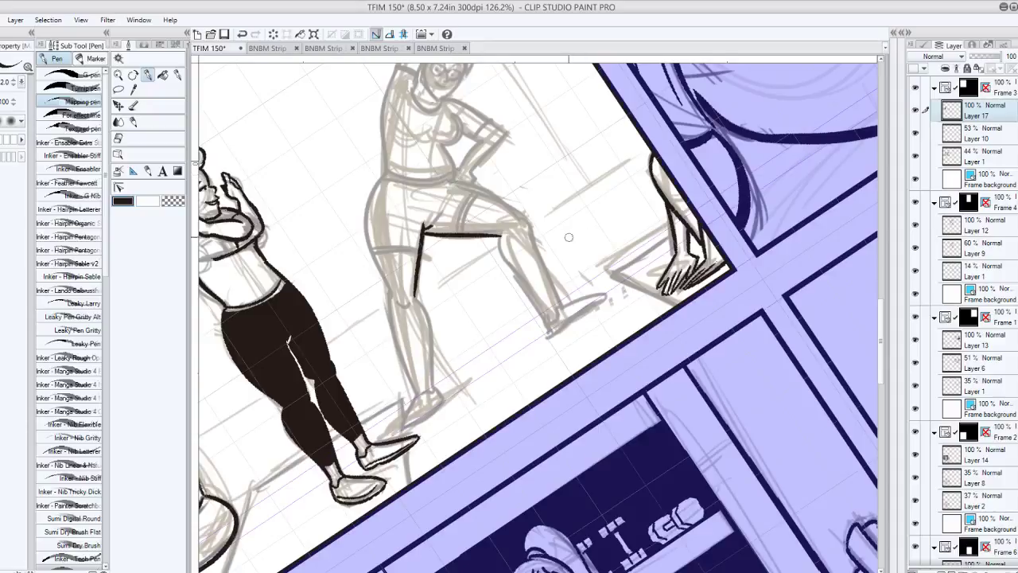
{"action": "mouse_move", "coordinate": [541, 315]}
{"action": "left_mouse_down"}
{"action": "mouse_move", "coordinate": [508, 275]}
{"action": "mouse_move", "coordinate": [494, 235]}
{"action": "left_mouse_up"}
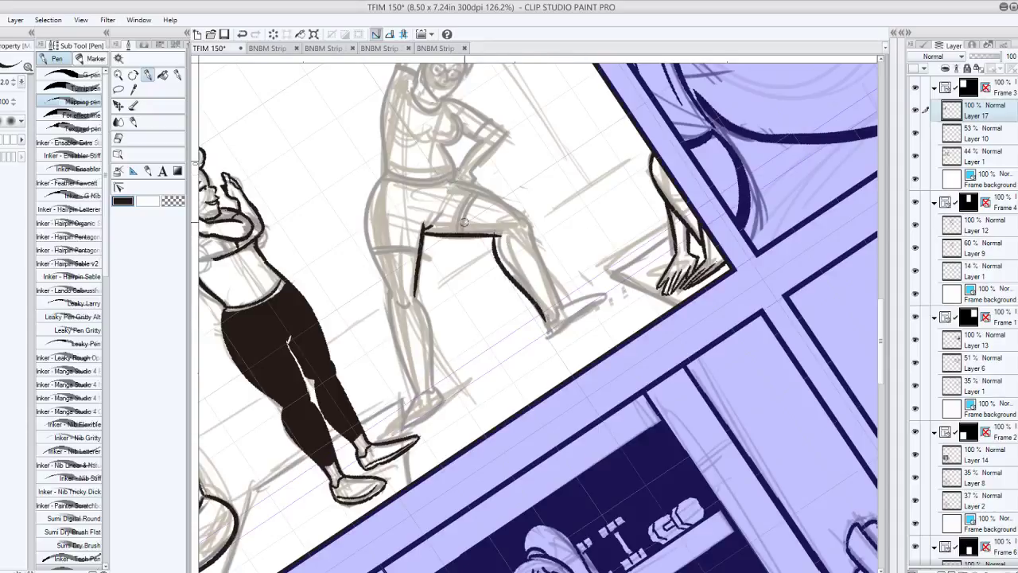
{"action": "key", "text": "ctrl+z"}
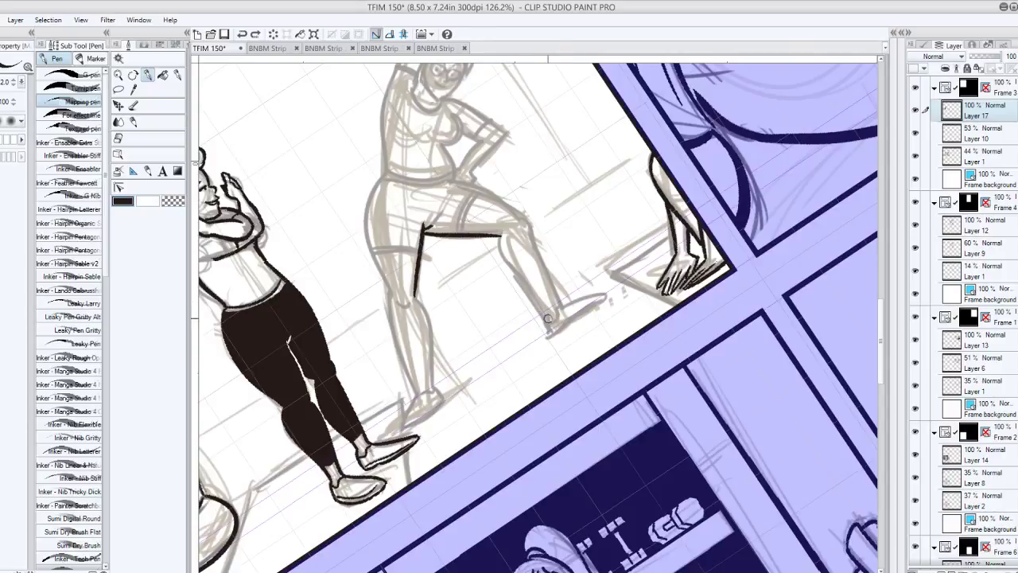
{"action": "mouse_move", "coordinate": [548, 320]}
{"action": "left_mouse_down"}
{"action": "mouse_move", "coordinate": [519, 285]}
{"action": "mouse_move", "coordinate": [502, 236]}
{"action": "left_mouse_up"}
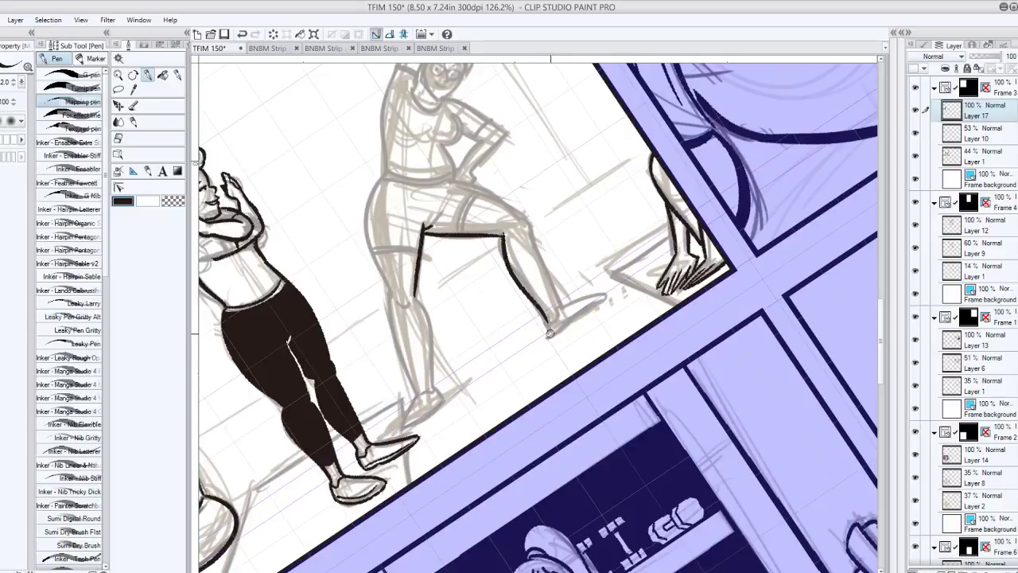
{"action": "left_click_drag", "start_coordinate": [550, 334], "coordinate": [547, 318]}
{"action": "left_click_drag", "start_coordinate": [455, 178], "coordinate": [529, 225]}
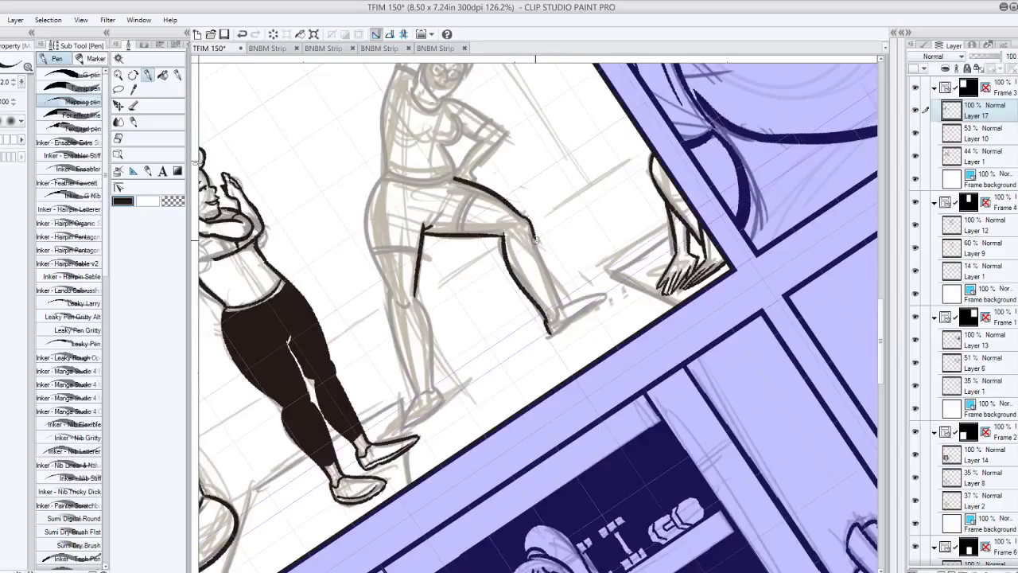
{"action": "left_click_drag", "start_coordinate": [528, 230], "coordinate": [559, 306]}
Step: Ink both sides of the standing leg, from the inner knee to the ankle and up the outer thigh toward the hip
{"action": "left_click_drag", "start_coordinate": [476, 198], "coordinate": [596, 160]}
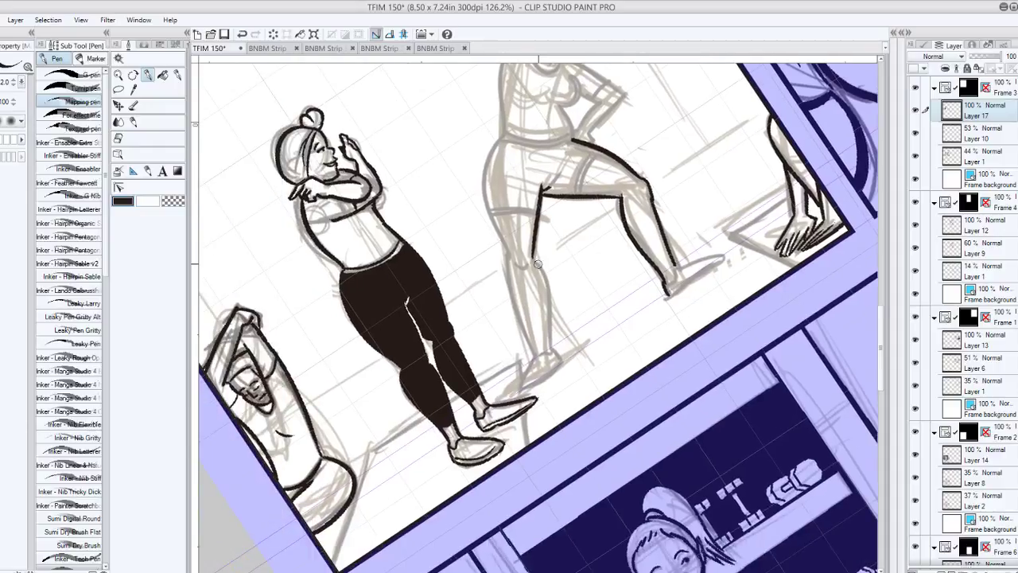
{"action": "mouse_move", "coordinate": [538, 264]}
{"action": "left_mouse_down"}
{"action": "mouse_move", "coordinate": [551, 285]}
{"action": "mouse_move", "coordinate": [557, 350]}
{"action": "left_mouse_up"}
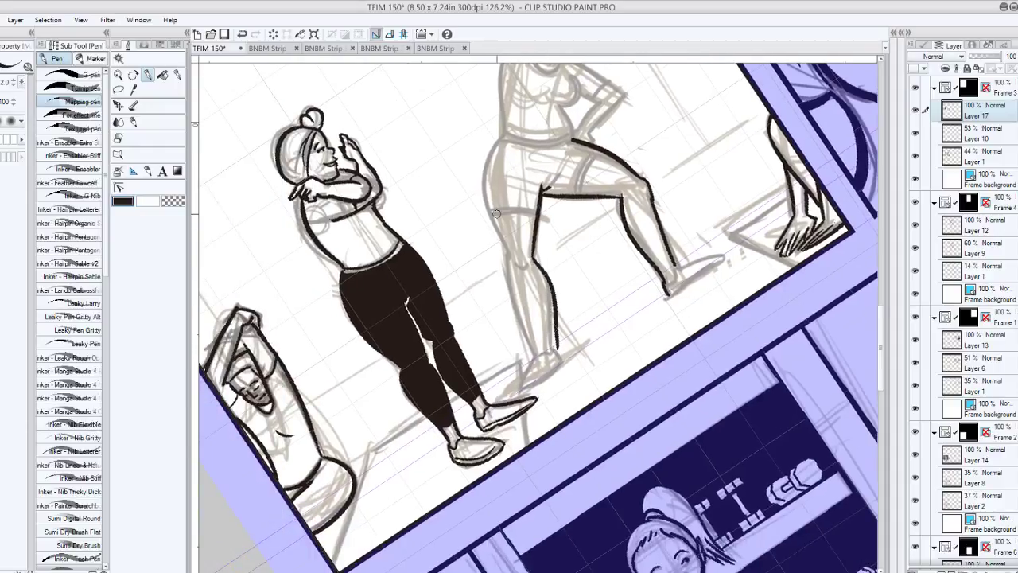
{"action": "key", "text": "ctrl+z"}
{"action": "left_click_drag", "start_coordinate": [533, 254], "coordinate": [554, 340]}
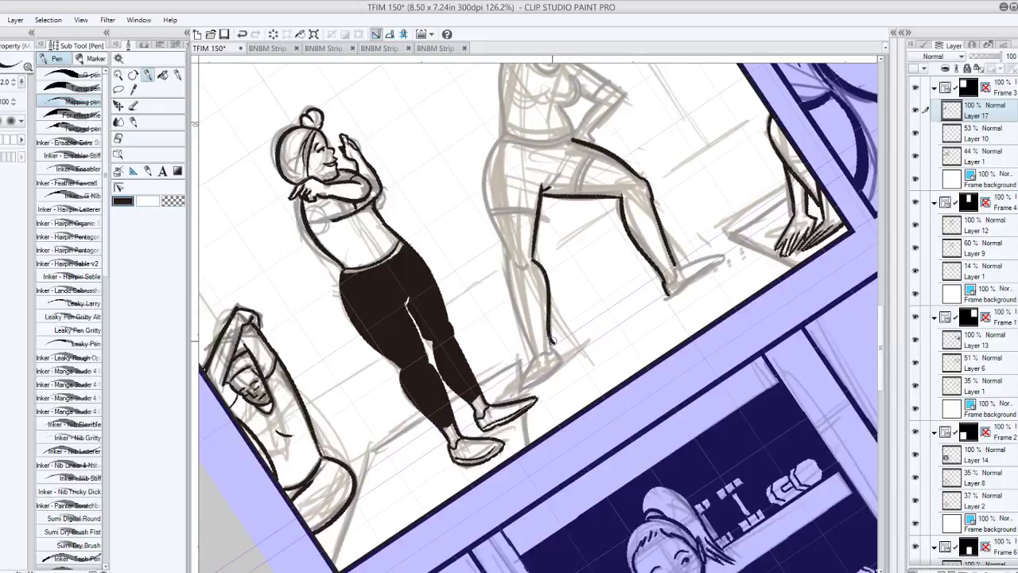
{"action": "key", "text": "ctrl+z"}
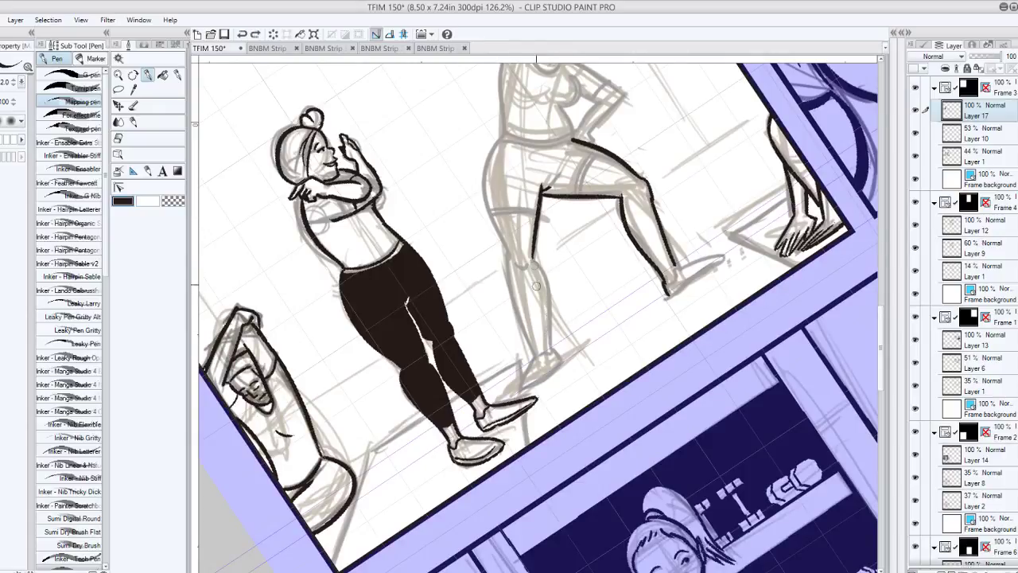
{"action": "mouse_move", "coordinate": [536, 261]}
{"action": "left_mouse_down"}
{"action": "mouse_move", "coordinate": [553, 355]}
{"action": "mouse_move", "coordinate": [502, 239]}
{"action": "mouse_move", "coordinate": [503, 138]}
{"action": "left_mouse_up"}
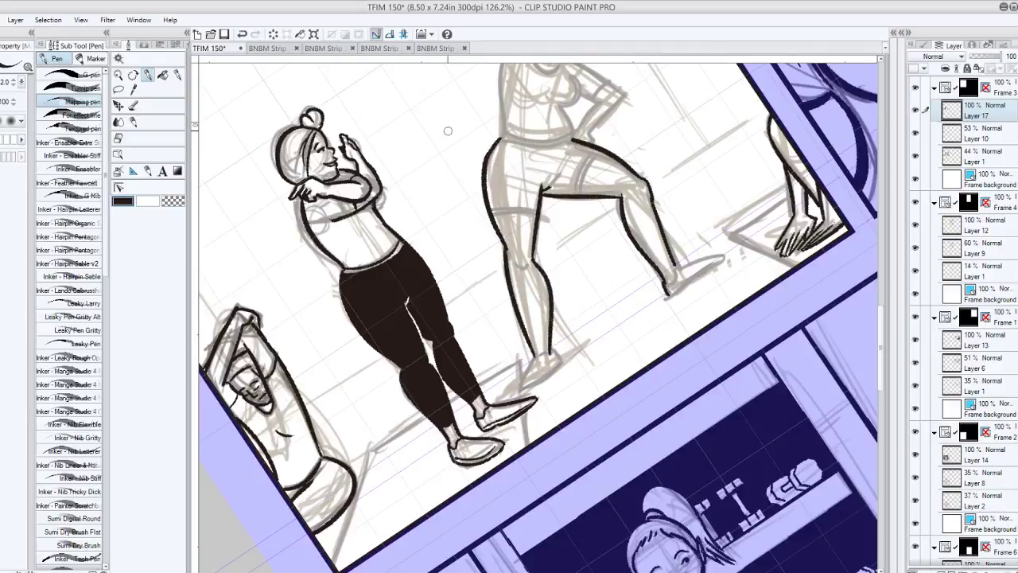
{"action": "key", "text": "ctrl+z"}
{"action": "left_click_drag", "start_coordinate": [486, 167], "coordinate": [509, 140]}
{"action": "key", "text": "ctrl+z"}
Step: Ink the outer hip up to the waist and continue the torso's side outline toward the raised arm
{"action": "mouse_move", "coordinate": [542, 189]}
{"action": "left_mouse_down"}
{"action": "mouse_move", "coordinate": [636, 326]}
{"action": "mouse_move", "coordinate": [613, 357]}
{"action": "mouse_move", "coordinate": [573, 354]}
{"action": "left_mouse_up"}
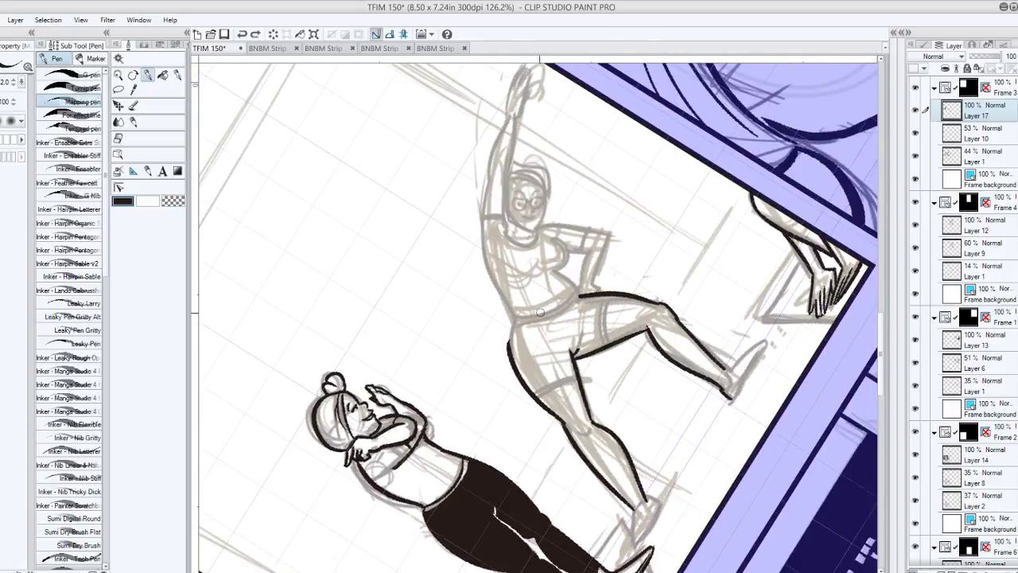
{"action": "left_click_drag", "start_coordinate": [509, 350], "coordinate": [516, 326]}
{"action": "key", "text": "ctrl+z"}
{"action": "left_click_drag", "start_coordinate": [509, 350], "coordinate": [516, 323]}
{"action": "mouse_move", "coordinate": [509, 355]}
{"action": "left_mouse_down"}
{"action": "mouse_move", "coordinate": [513, 316]}
{"action": "mouse_move", "coordinate": [483, 208]}
{"action": "mouse_move", "coordinate": [483, 285]}
{"action": "left_mouse_up"}
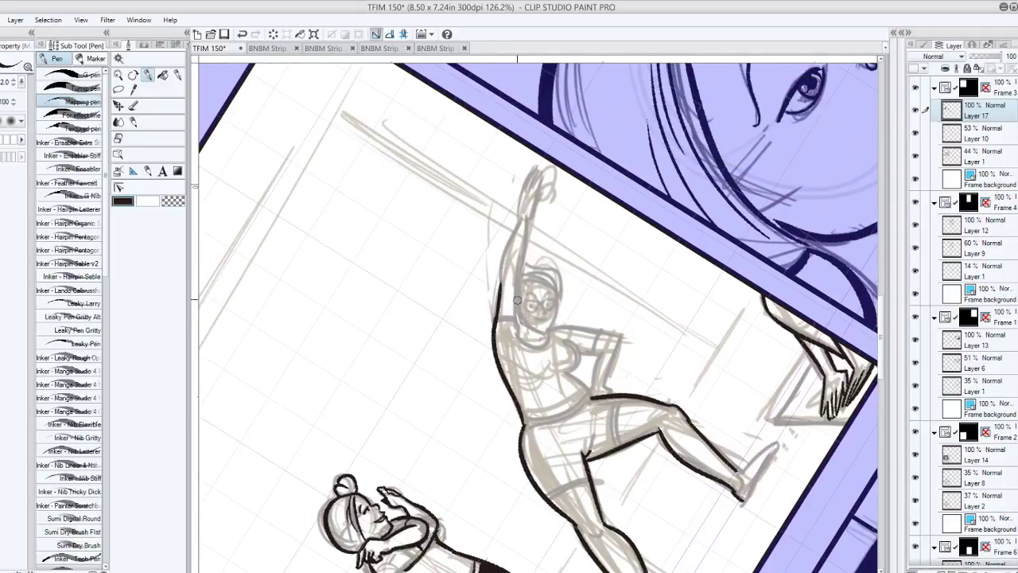
Step: Ink both sides of the figure's raised arm, the wrist and the fingers of the upstretched hand
{"action": "mouse_move", "coordinate": [521, 344]}
{"action": "left_mouse_down"}
{"action": "mouse_move", "coordinate": [528, 274]}
{"action": "mouse_move", "coordinate": [501, 287]}
{"action": "mouse_move", "coordinate": [521, 213]}
{"action": "left_mouse_up"}
{"action": "left_click_drag", "start_coordinate": [523, 278], "coordinate": [541, 181]}
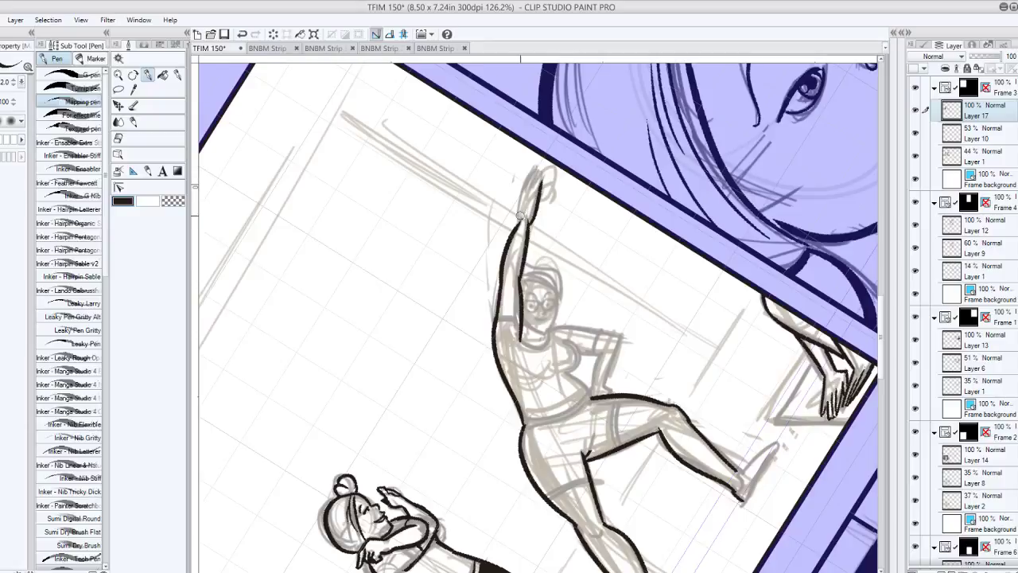
{"action": "mouse_move", "coordinate": [519, 223]}
{"action": "left_mouse_down"}
{"action": "mouse_move", "coordinate": [538, 165]}
{"action": "mouse_move", "coordinate": [544, 176]}
{"action": "mouse_move", "coordinate": [530, 192]}
{"action": "mouse_move", "coordinate": [544, 167]}
{"action": "mouse_move", "coordinate": [539, 178]}
{"action": "left_mouse_up"}
{"action": "key", "text": "ctrl+z"}
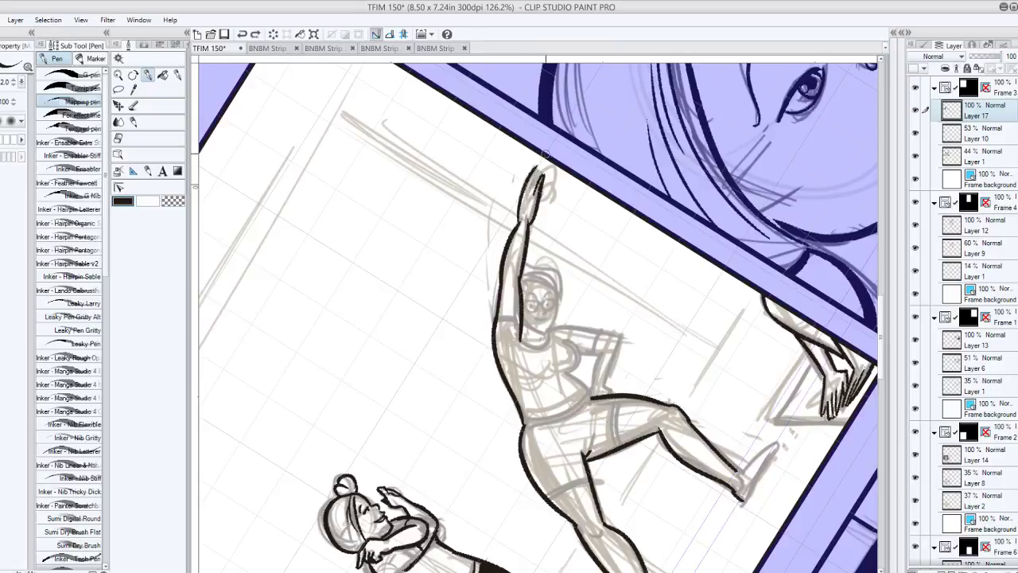
{"action": "left_click_drag", "start_coordinate": [532, 193], "coordinate": [539, 162]}
{"action": "left_click_drag", "start_coordinate": [491, 101], "coordinate": [488, 26]}
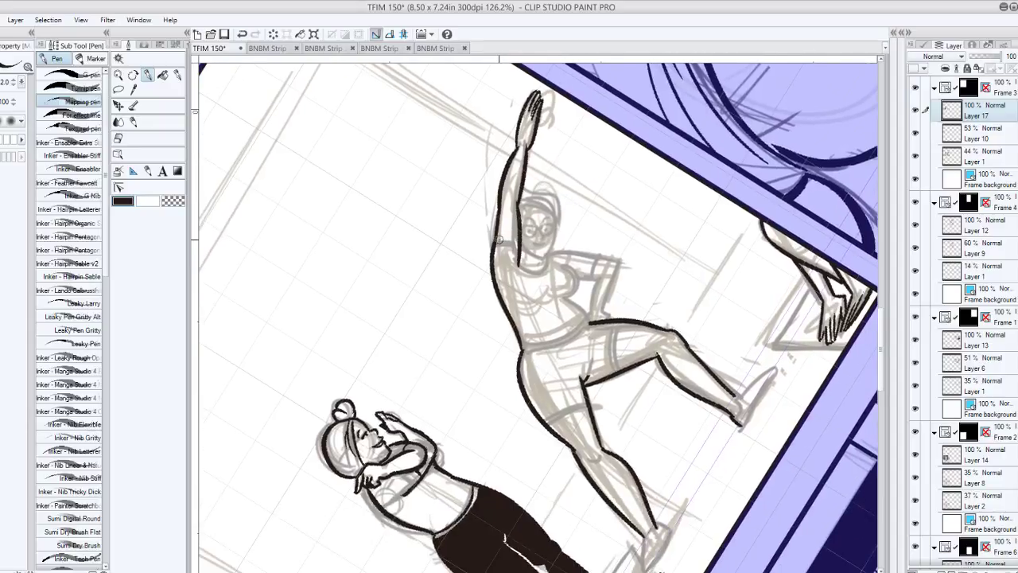
Step: Ink the sleeve edge, neckline, chest contour and the bent arm with its hand resting on the hip
{"action": "mouse_move", "coordinate": [496, 239]}
{"action": "left_mouse_down"}
{"action": "mouse_move", "coordinate": [548, 258]}
{"action": "mouse_move", "coordinate": [621, 260]}
{"action": "left_mouse_up"}
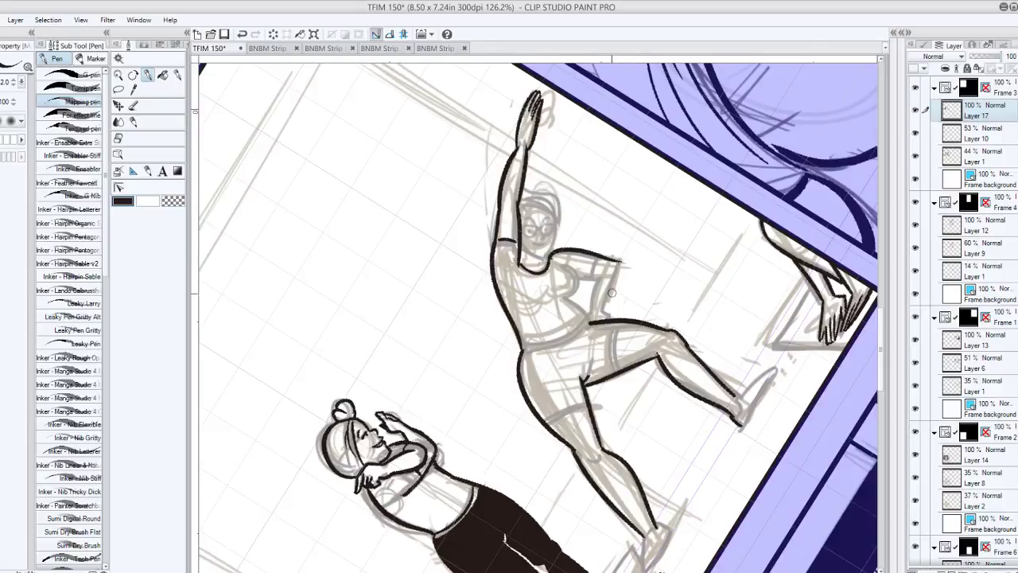
{"action": "left_click_drag", "start_coordinate": [600, 313], "coordinate": [621, 262]}
{"action": "left_click_drag", "start_coordinate": [591, 311], "coordinate": [606, 267]}
{"action": "mouse_move", "coordinate": [572, 299]}
{"action": "left_mouse_down"}
{"action": "mouse_move", "coordinate": [570, 266]}
{"action": "mouse_move", "coordinate": [600, 279]}
{"action": "mouse_move", "coordinate": [602, 261]}
{"action": "left_mouse_up"}
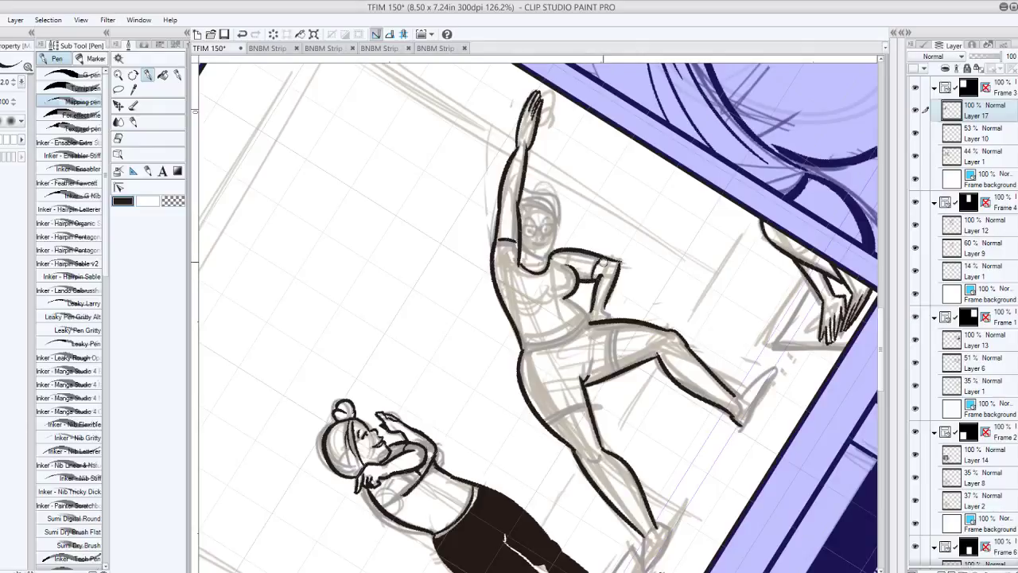
{"action": "mouse_move", "coordinate": [605, 306]}
{"action": "left_mouse_down"}
{"action": "mouse_move", "coordinate": [617, 315]}
{"action": "mouse_move", "coordinate": [593, 325]}
{"action": "left_mouse_up"}
{"action": "left_click_drag", "start_coordinate": [526, 350], "coordinate": [587, 322]}
{"action": "left_click_drag", "start_coordinate": [522, 355], "coordinate": [596, 321]}
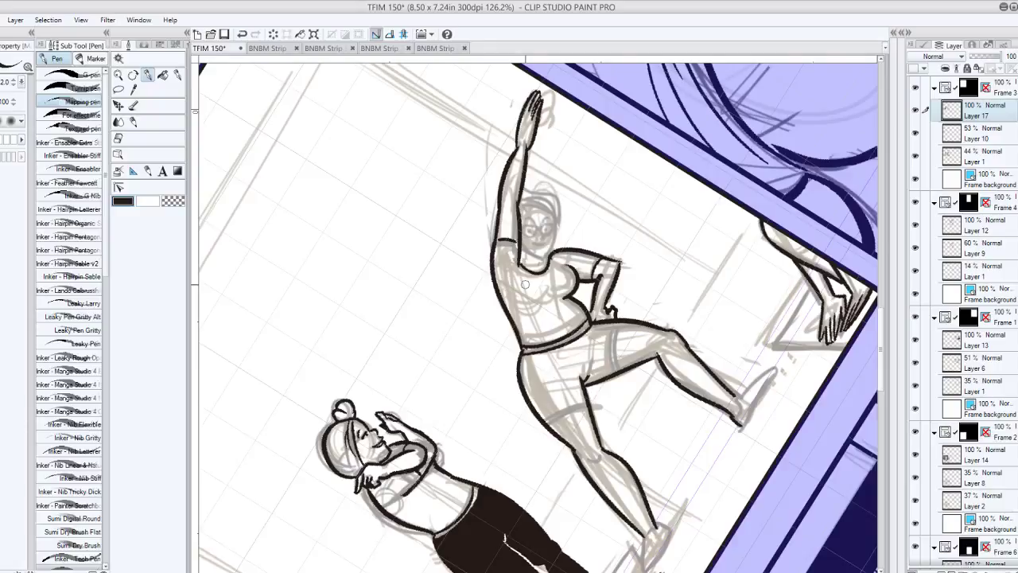
{"action": "key", "text": "ctrl+z"}
{"action": "key", "text": "ctrl+z"}
{"action": "left_click_drag", "start_coordinate": [528, 350], "coordinate": [585, 321]}
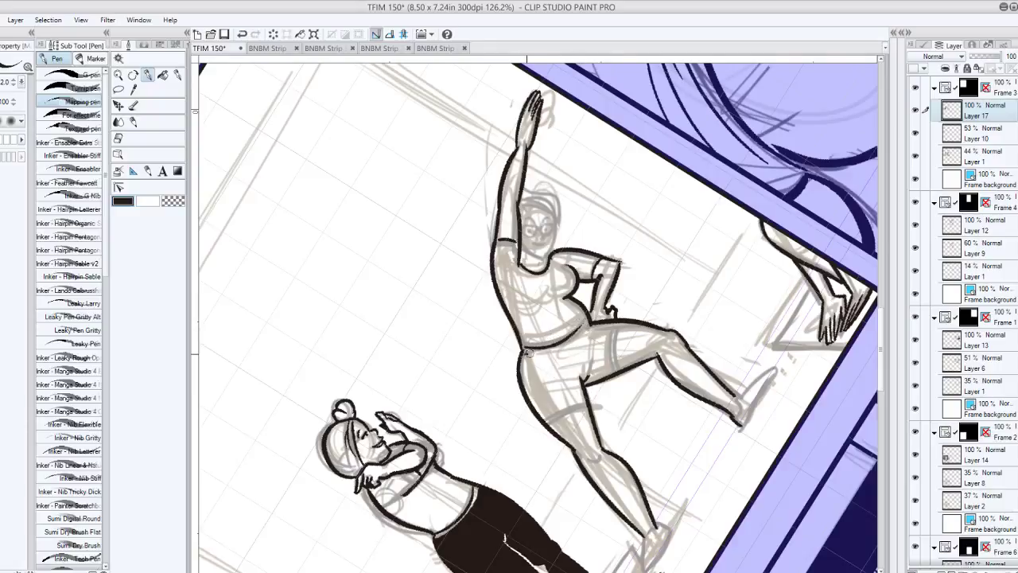
{"action": "left_click_drag", "start_coordinate": [529, 353], "coordinate": [595, 322]}
{"action": "key", "text": "ctrl+z"}
{"action": "key", "text": "ctrl+z"}
{"action": "mouse_move", "coordinate": [483, 286]}
{"action": "left_mouse_down"}
{"action": "mouse_move", "coordinate": [519, 257]}
{"action": "mouse_move", "coordinate": [510, 270]}
{"action": "mouse_move", "coordinate": [557, 281]}
{"action": "left_mouse_up"}
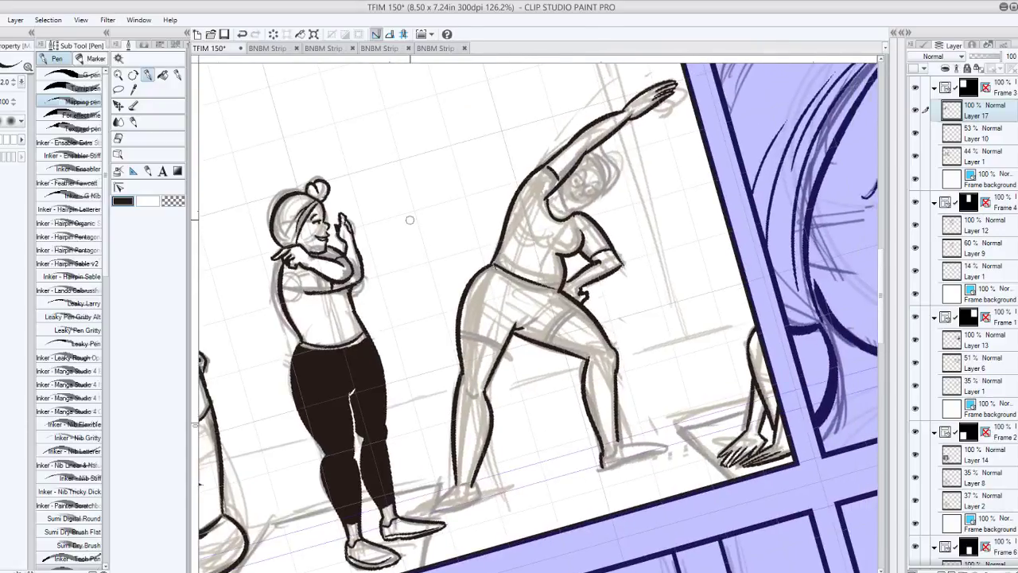
{"action": "key", "text": "ctrl+z"}
Step: Ink the double hem lines of the shirt at the waist and of the shorts around both thighs
{"action": "left_click_drag", "start_coordinate": [495, 264], "coordinate": [557, 285]}
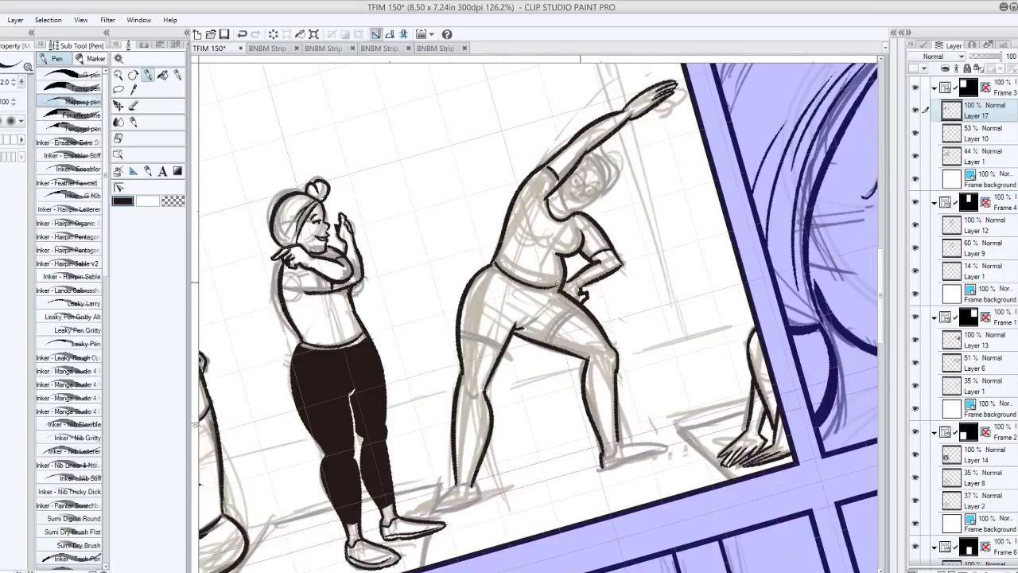
{"action": "left_click_drag", "start_coordinate": [488, 274], "coordinate": [561, 290]}
{"action": "mouse_move", "coordinate": [477, 168]}
{"action": "left_mouse_down"}
{"action": "mouse_move", "coordinate": [588, 125]}
{"action": "mouse_move", "coordinate": [485, 243]}
{"action": "left_mouse_up"}
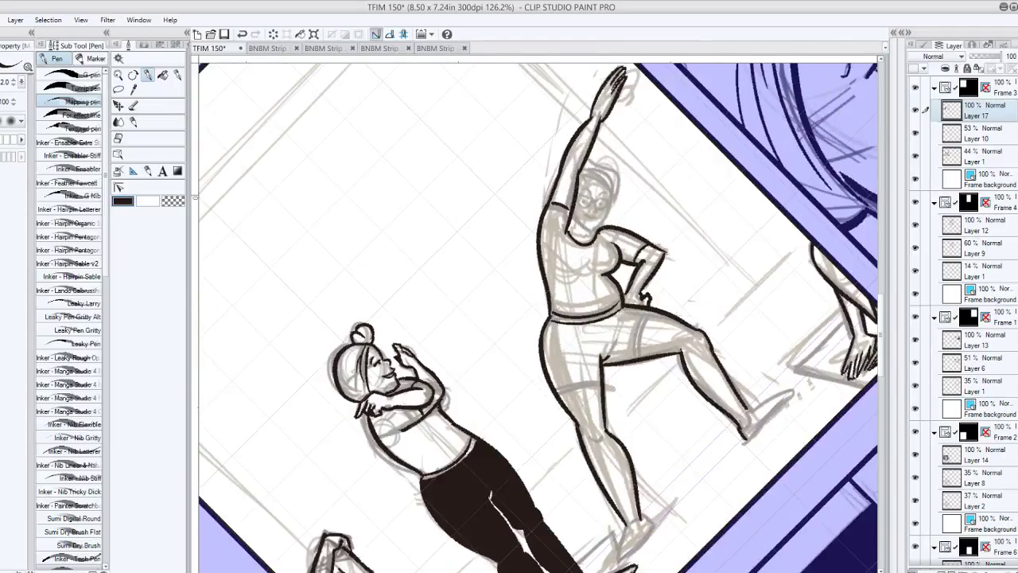
{"action": "left_click_drag", "start_coordinate": [666, 275], "coordinate": [606, 231]}
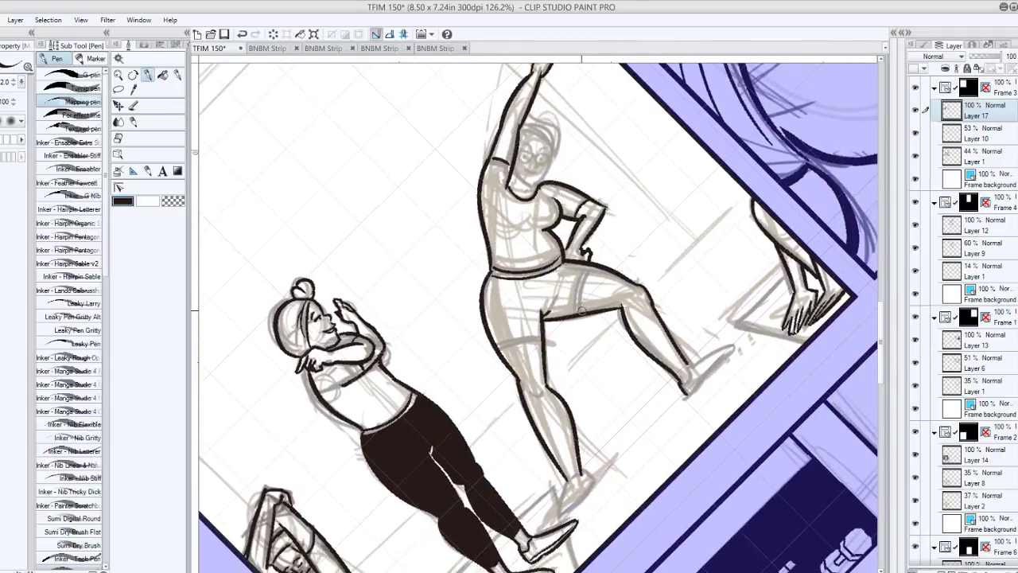
{"action": "left_click_drag", "start_coordinate": [581, 311], "coordinate": [592, 265]}
{"action": "left_click_drag", "start_coordinate": [576, 315], "coordinate": [587, 265]}
{"action": "left_click_drag", "start_coordinate": [698, 320], "coordinate": [647, 432]}
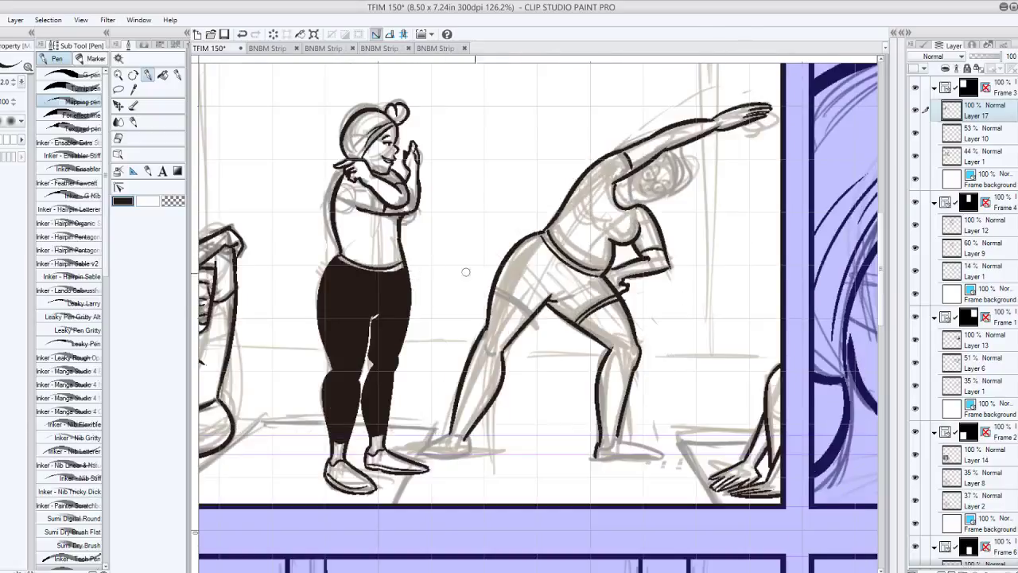
{"action": "left_click_drag", "start_coordinate": [495, 291], "coordinate": [535, 317]}
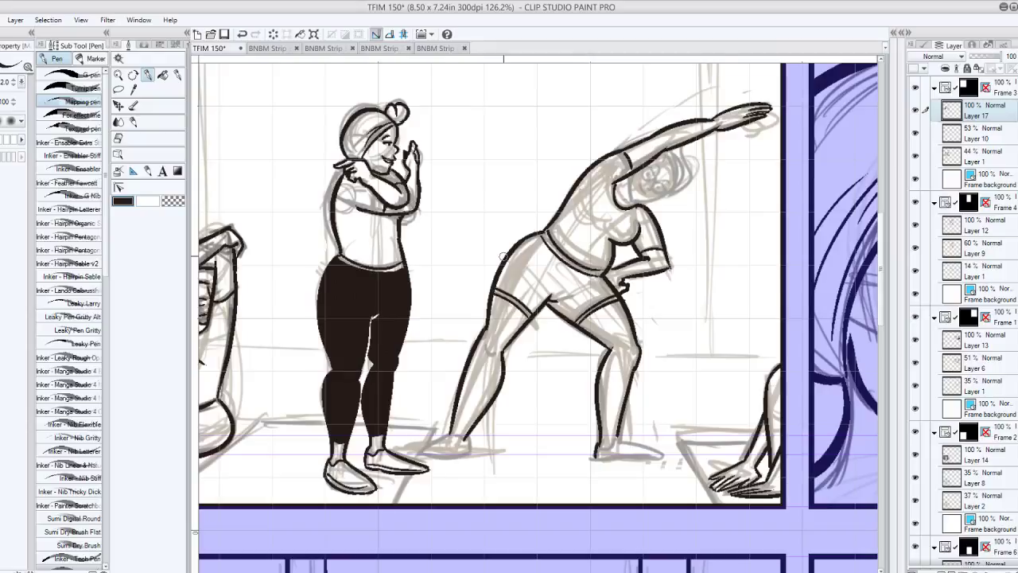
{"action": "mouse_move", "coordinate": [504, 256]}
{"action": "left_mouse_down"}
{"action": "mouse_move", "coordinate": [480, 244]}
{"action": "mouse_move", "coordinate": [467, 428]}
{"action": "mouse_move", "coordinate": [528, 344]}
{"action": "mouse_move", "coordinate": [531, 375]}
{"action": "mouse_move", "coordinate": [541, 369]}
{"action": "mouse_move", "coordinate": [508, 348]}
{"action": "left_mouse_up"}
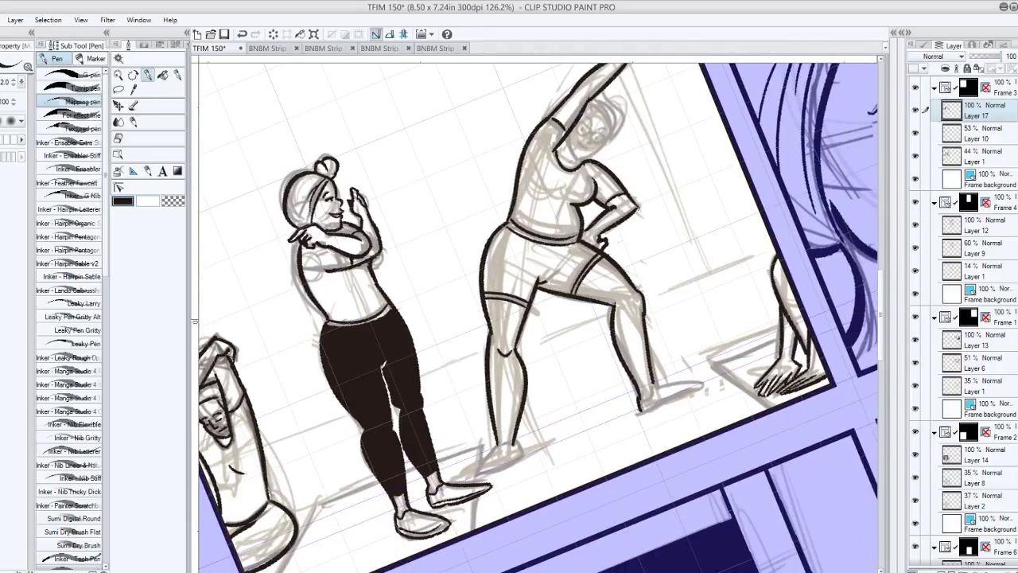
Step: Ink the stretching figure's two shoes, first on the bent leg and on the straight standing leg
{"action": "mouse_move", "coordinate": [643, 409]}
{"action": "left_mouse_down"}
{"action": "mouse_move", "coordinate": [629, 402]}
{"action": "mouse_move", "coordinate": [614, 416]}
{"action": "mouse_move", "coordinate": [545, 376]}
{"action": "mouse_move", "coordinate": [521, 341]}
{"action": "mouse_move", "coordinate": [551, 352]}
{"action": "mouse_move", "coordinate": [546, 388]}
{"action": "mouse_move", "coordinate": [558, 322]}
{"action": "left_mouse_up"}
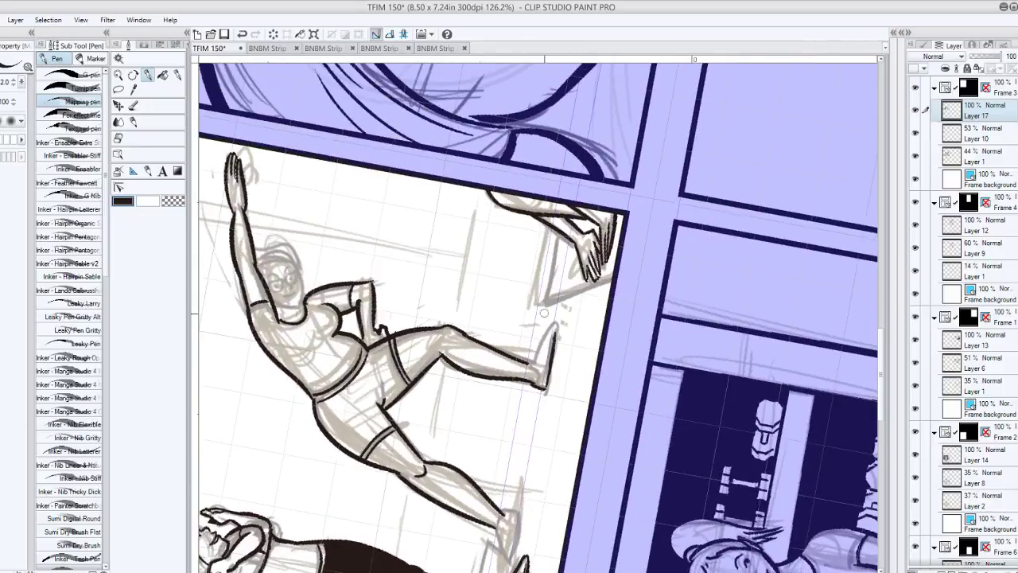
{"action": "mouse_move", "coordinate": [530, 362]}
{"action": "left_mouse_down"}
{"action": "mouse_move", "coordinate": [557, 321]}
{"action": "mouse_move", "coordinate": [532, 366]}
{"action": "mouse_move", "coordinate": [545, 380]}
{"action": "mouse_move", "coordinate": [553, 323]}
{"action": "left_mouse_up"}
{"action": "left_click_drag", "start_coordinate": [481, 415], "coordinate": [578, 219]}
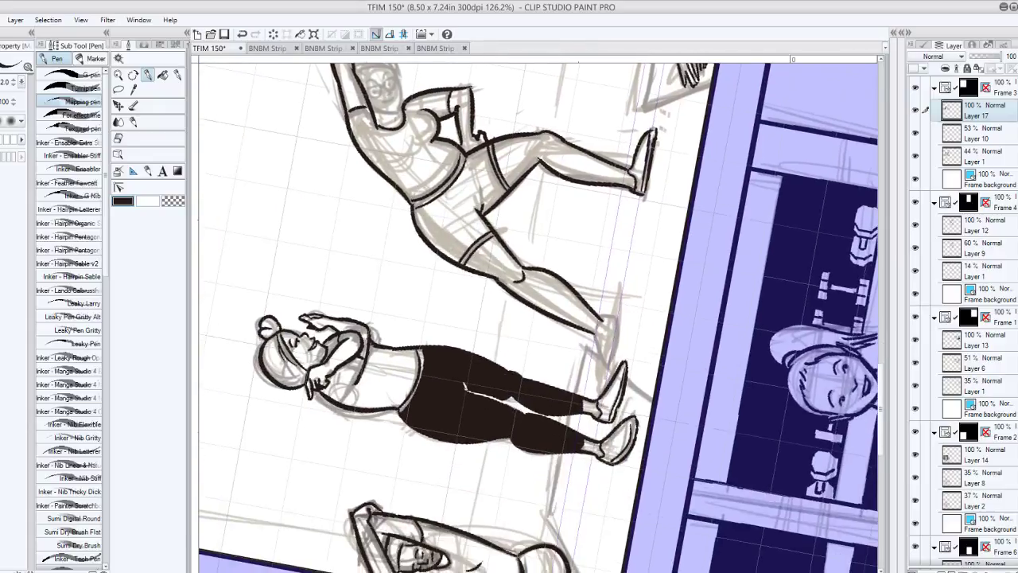
{"action": "mouse_move", "coordinate": [602, 330]}
{"action": "left_mouse_down"}
{"action": "mouse_move", "coordinate": [595, 366]}
{"action": "mouse_move", "coordinate": [611, 367]}
{"action": "mouse_move", "coordinate": [616, 310]}
{"action": "mouse_move", "coordinate": [605, 315]}
{"action": "left_mouse_up"}
{"action": "left_click_drag", "start_coordinate": [608, 367], "coordinate": [615, 319]}
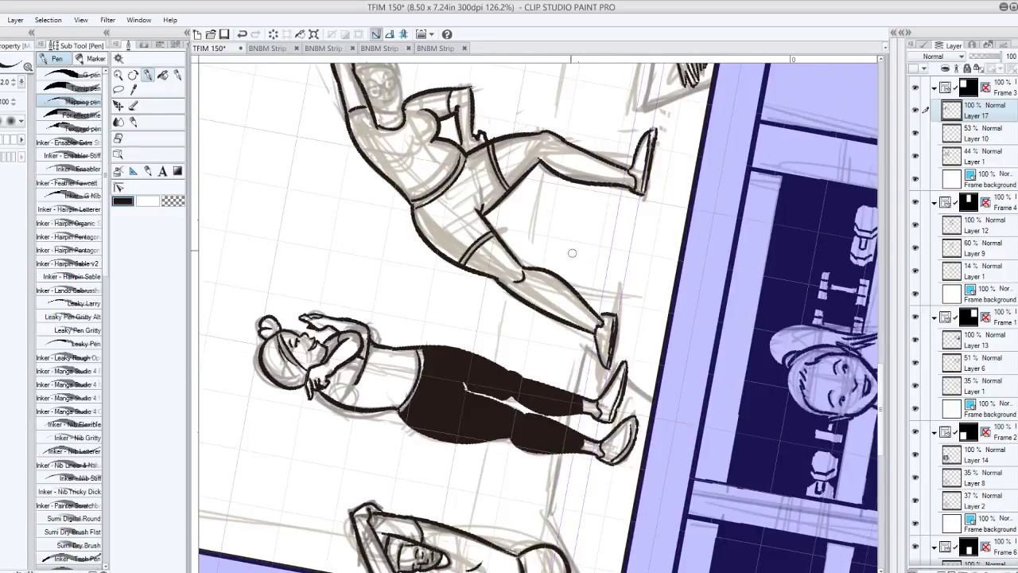
Step: Erase the outer contour of the standing leg between the knee and the ankle
{"action": "left_click_drag", "start_coordinate": [535, 197], "coordinate": [627, 317]}
{"action": "left_click_drag", "start_coordinate": [509, 478], "coordinate": [488, 336]}
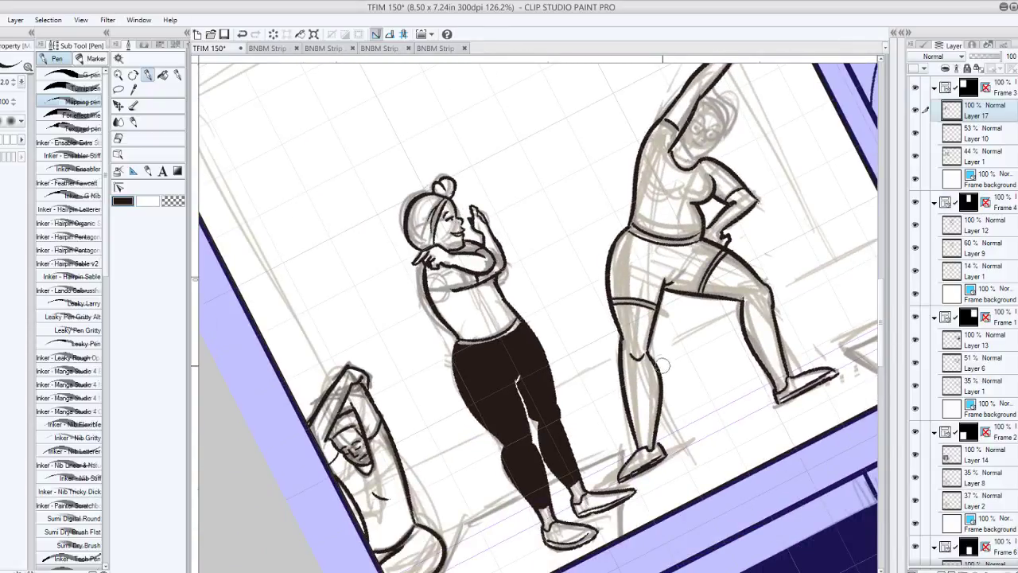
{"action": "left_click_drag", "start_coordinate": [619, 337], "coordinate": [638, 438]}
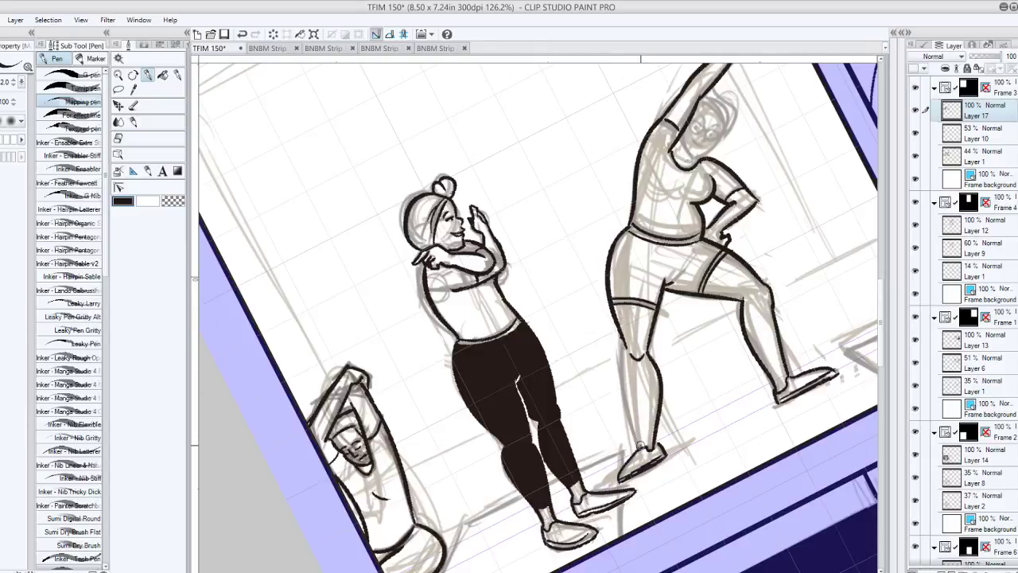
{"action": "left_click_drag", "start_coordinate": [640, 445], "coordinate": [633, 358]}
{"action": "key", "text": "ctrl+z"}
{"action": "left_click_drag", "start_coordinate": [639, 444], "coordinate": [620, 328]}
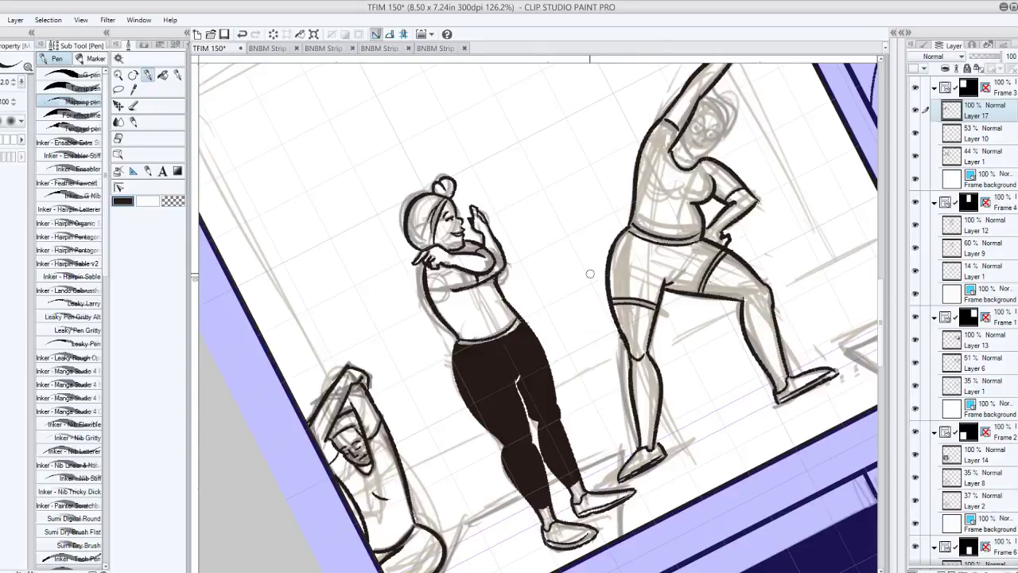
{"action": "key", "text": "ctrl+z"}
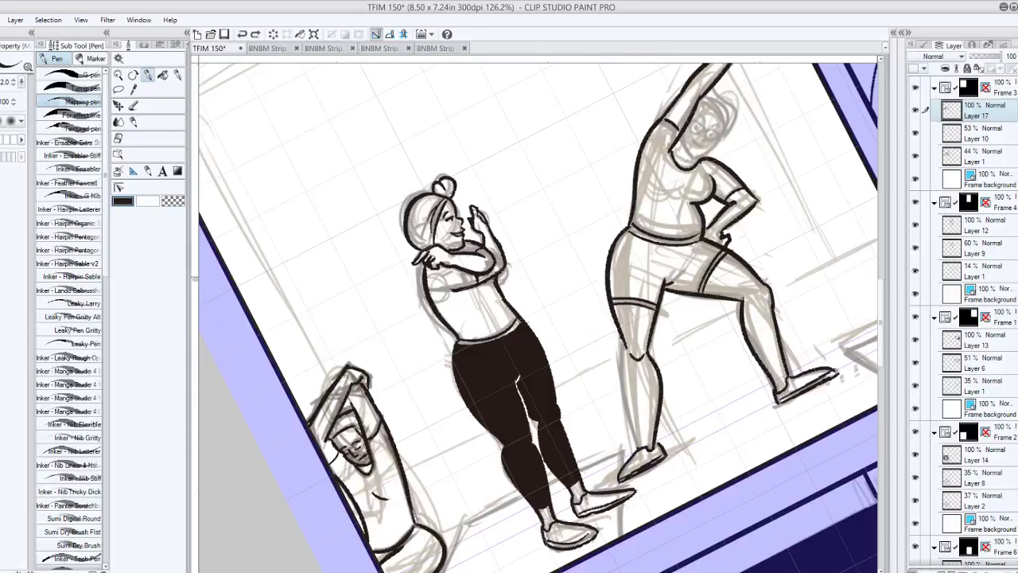
Step: Redraw the standing leg's outer contour along the lower thigh, past the knee and down to the ankle
{"action": "left_click_drag", "start_coordinate": [627, 358], "coordinate": [611, 298]}
{"action": "left_click_drag", "start_coordinate": [639, 449], "coordinate": [633, 357]}
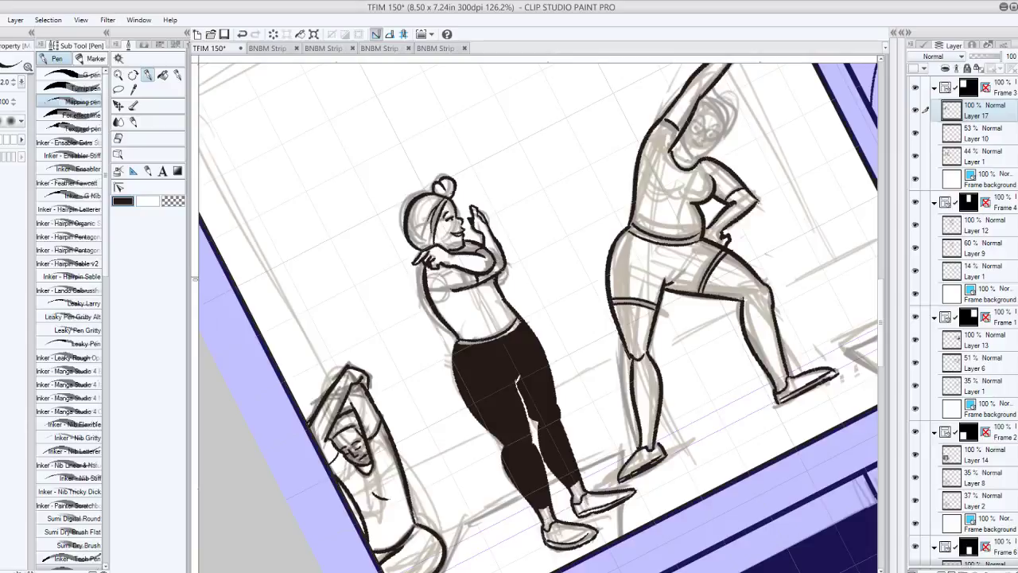
{"action": "key", "text": "ctrl+z"}
{"action": "left_click_drag", "start_coordinate": [639, 443], "coordinate": [626, 350]}
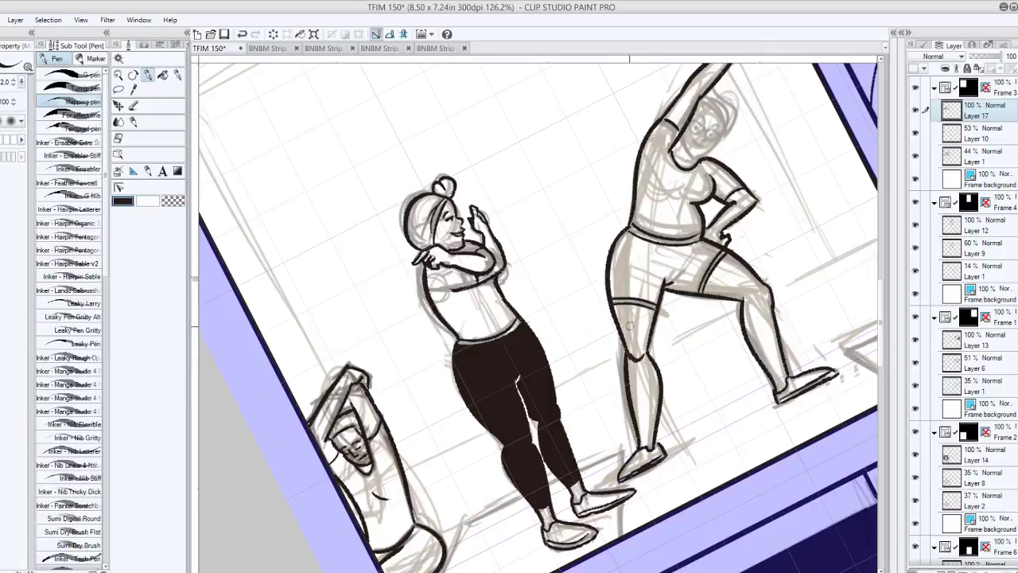
{"action": "left_click_drag", "start_coordinate": [628, 350], "coordinate": [634, 360]}
Step: Ink the stretching figure's hair outline from the forehead around the head to the pointed lock at the neck
{"action": "left_click_drag", "start_coordinate": [604, 273], "coordinate": [569, 346]}
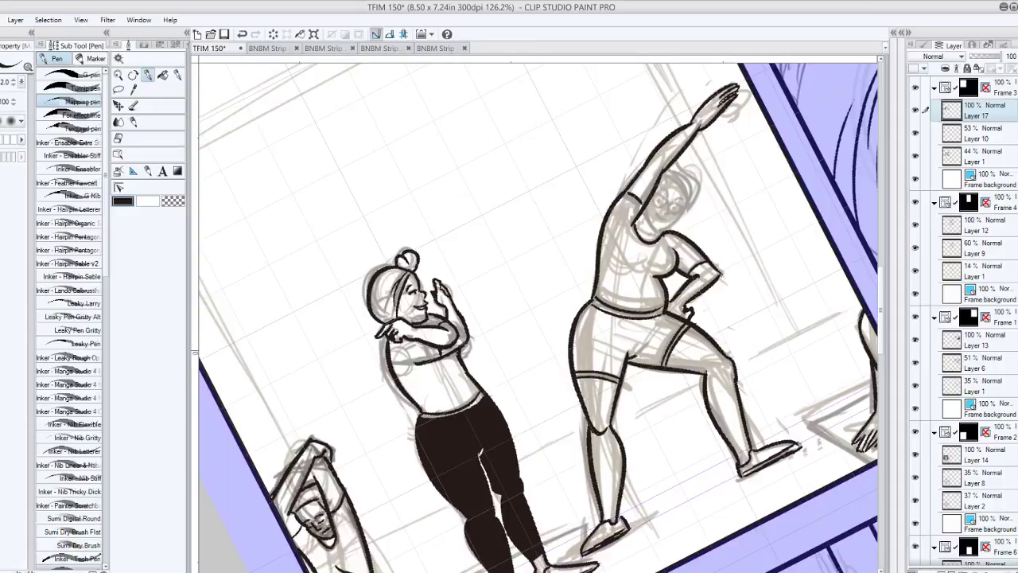
{"action": "left_click_drag", "start_coordinate": [636, 334], "coordinate": [527, 309]}
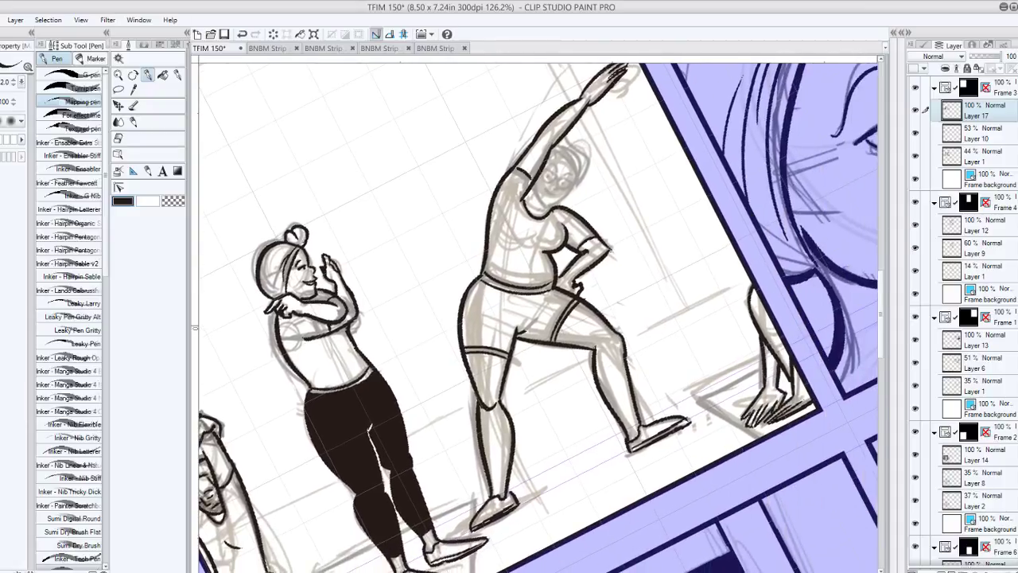
{"action": "left_click_drag", "start_coordinate": [568, 124], "coordinate": [493, 166]}
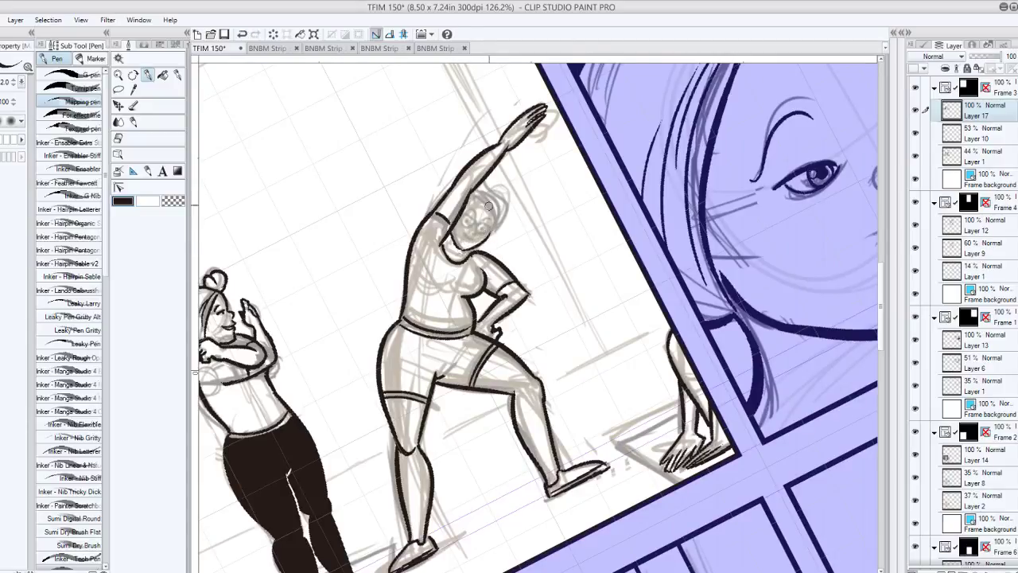
{"action": "left_click_drag", "start_coordinate": [477, 197], "coordinate": [498, 232]}
{"action": "left_click_drag", "start_coordinate": [486, 185], "coordinate": [497, 242]}
{"action": "key", "text": "ctrl+z"}
{"action": "mouse_move", "coordinate": [484, 185]}
{"action": "left_mouse_down"}
{"action": "mouse_move", "coordinate": [499, 241]}
{"action": "mouse_move", "coordinate": [491, 252]}
{"action": "left_mouse_up"}
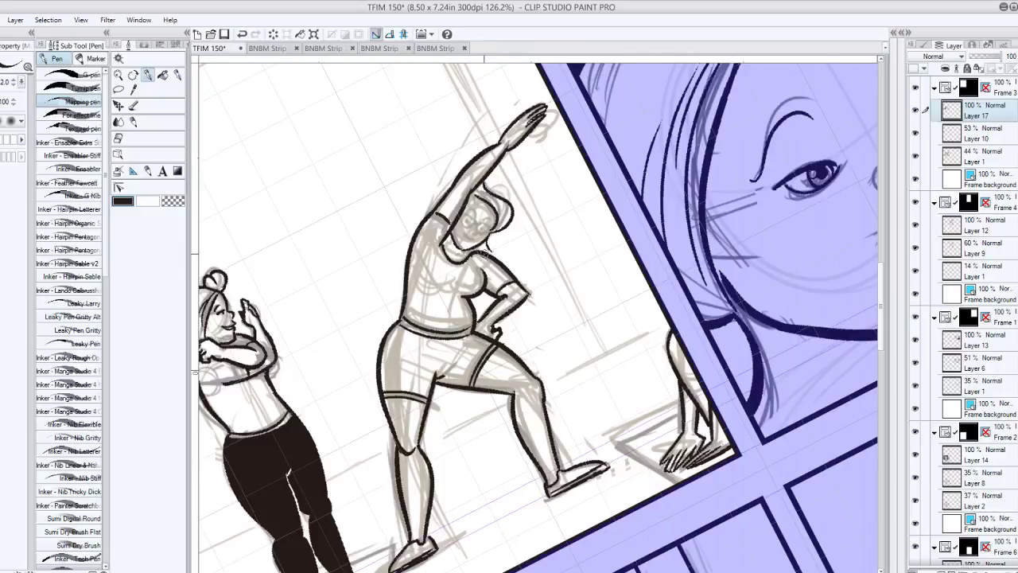
{"action": "key", "text": "ctrl+z"}
{"action": "mouse_move", "coordinate": [494, 240]}
{"action": "left_mouse_down"}
{"action": "mouse_move", "coordinate": [486, 253]}
{"action": "mouse_move", "coordinate": [501, 255]}
{"action": "left_mouse_up"}
{"action": "key", "text": "ctrl+z"}
{"action": "key", "text": "ctrl+z"}
Step: Ink the stretching figure's facial features, including the round glasses, eyes, nose and mouth
{"action": "left_click_drag", "start_coordinate": [481, 231], "coordinate": [488, 230]}
{"action": "key", "text": "ctrl+z"}
{"action": "key", "text": "ctrl+z"}
{"action": "key", "text": "ctrl+z"}
{"action": "key", "text": "ctrl+z"}
{"action": "left_click_drag", "start_coordinate": [480, 226], "coordinate": [477, 233]}
{"action": "key", "text": "ctrl+z"}
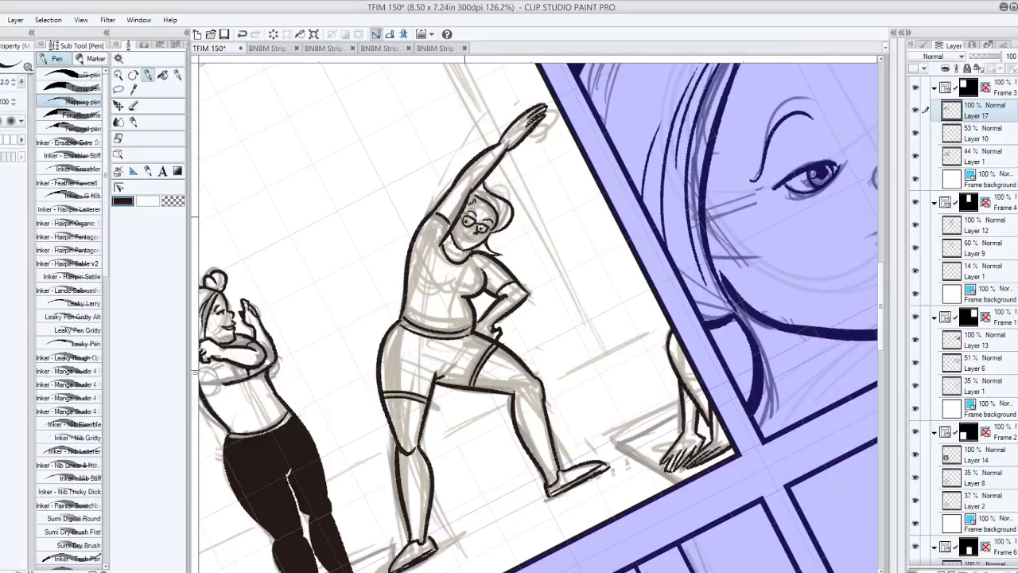
{"action": "left_click_drag", "start_coordinate": [475, 239], "coordinate": [464, 236]}
Step: Ink the edges of the exercise mat under the planted hands at the panel's right border
{"action": "left_click_drag", "start_coordinate": [479, 201], "coordinate": [444, 145]}
{"action": "scroll", "coordinate": [485, 304], "scroll_direction": "down", "scroll_amount": 5}
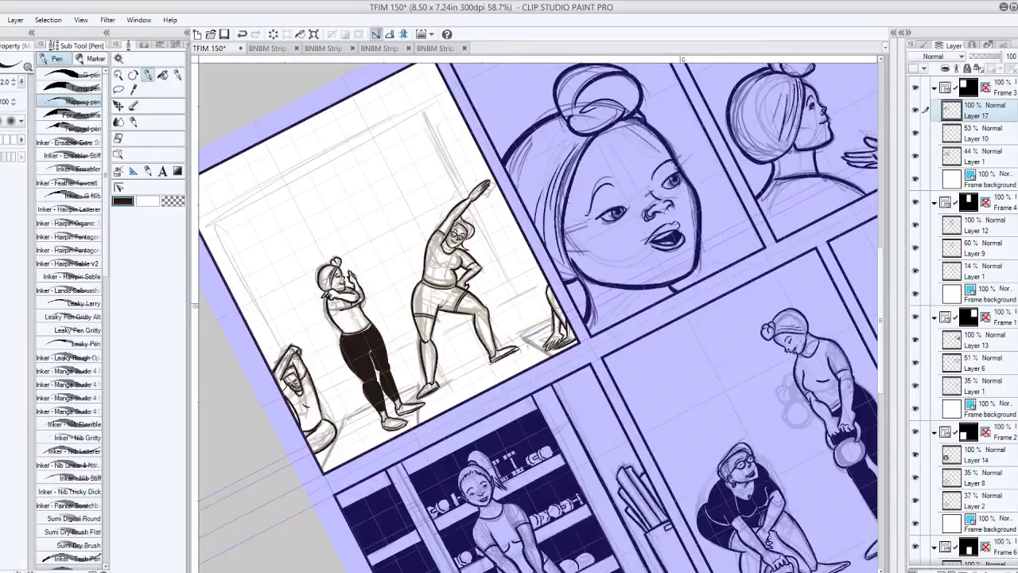
{"action": "left_click_drag", "start_coordinate": [509, 191], "coordinate": [557, 189]}
{"action": "left_click_drag", "start_coordinate": [557, 318], "coordinate": [474, 257]}
{"action": "scroll", "coordinate": [414, 310], "scroll_direction": "up", "scroll_amount": 3}
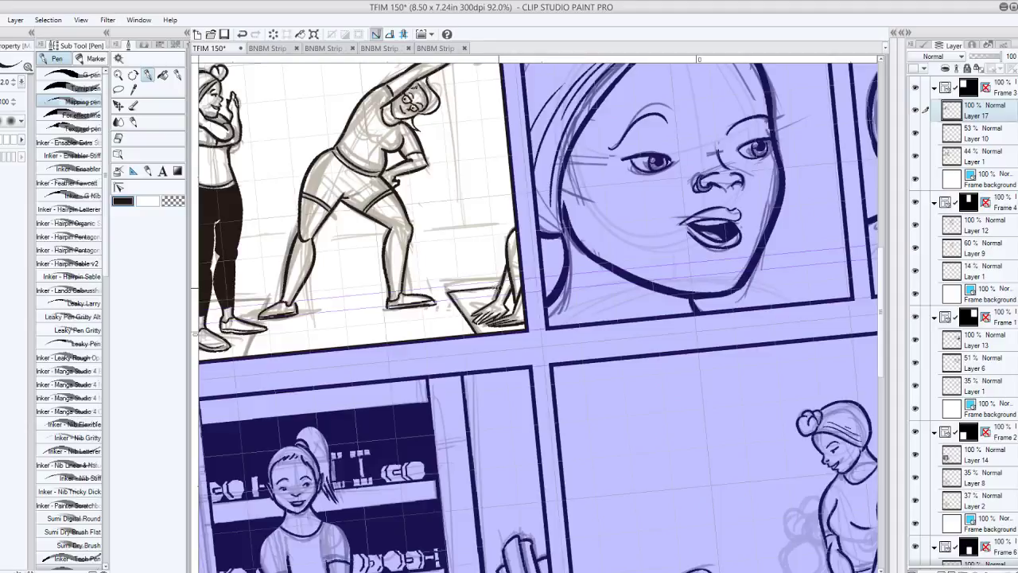
{"action": "left_click_drag", "start_coordinate": [440, 250], "coordinate": [617, 203]}
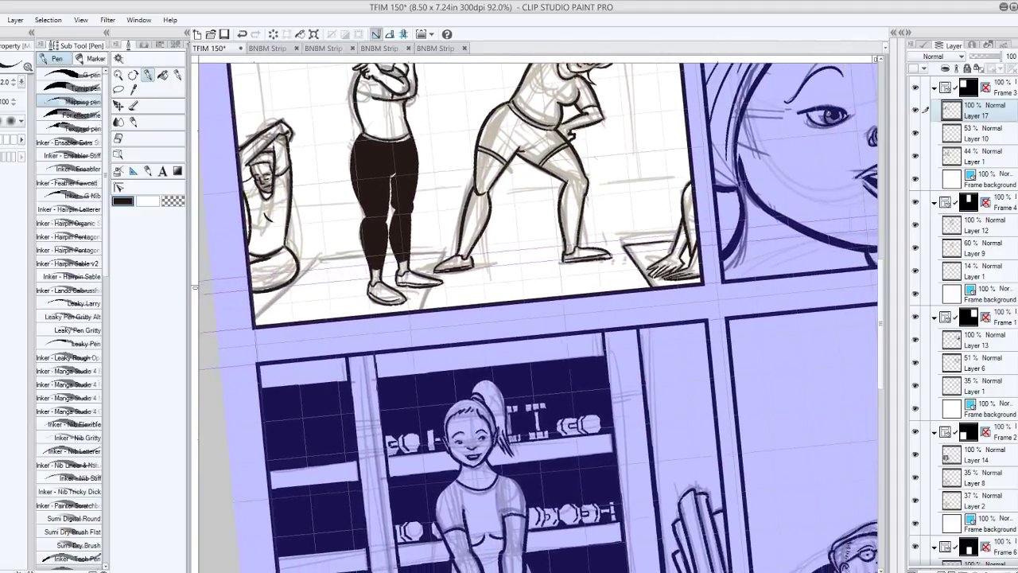
Step: Ink the side edges and the back edge of the mat beneath the woman with crossed arms
{"action": "left_click_drag", "start_coordinate": [433, 285], "coordinate": [422, 309]}
{"action": "left_click_drag", "start_coordinate": [322, 259], "coordinate": [257, 325]}
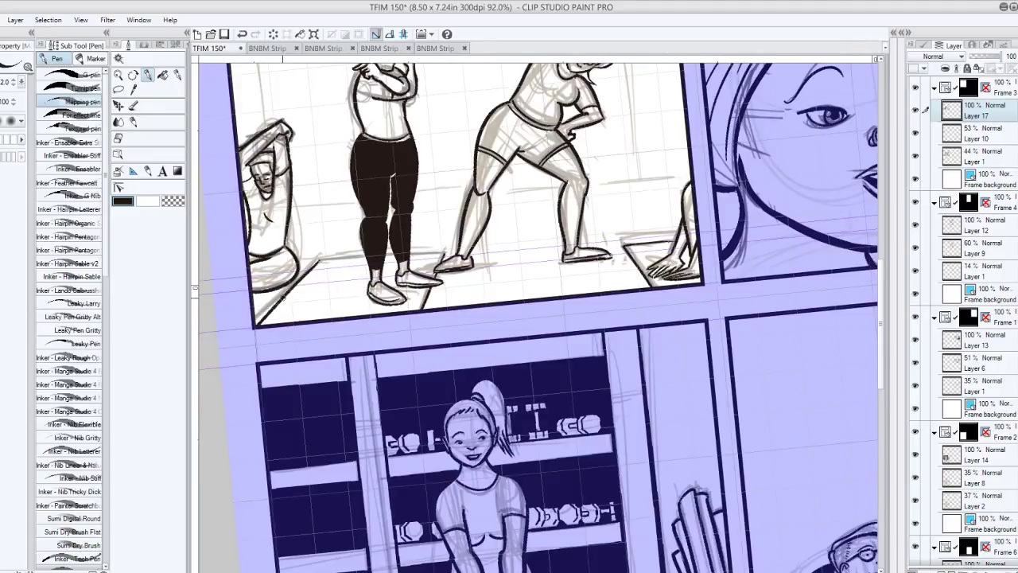
{"action": "left_click_drag", "start_coordinate": [321, 259], "coordinate": [424, 253]}
{"action": "key", "text": "ctrl+z"}
{"action": "left_click_drag", "start_coordinate": [321, 259], "coordinate": [407, 256]}
{"action": "key", "text": "ctrl+z"}
{"action": "mouse_move", "coordinate": [322, 258]}
{"action": "left_mouse_down"}
{"action": "mouse_move", "coordinate": [443, 253]}
{"action": "mouse_move", "coordinate": [448, 362]}
{"action": "left_mouse_up"}
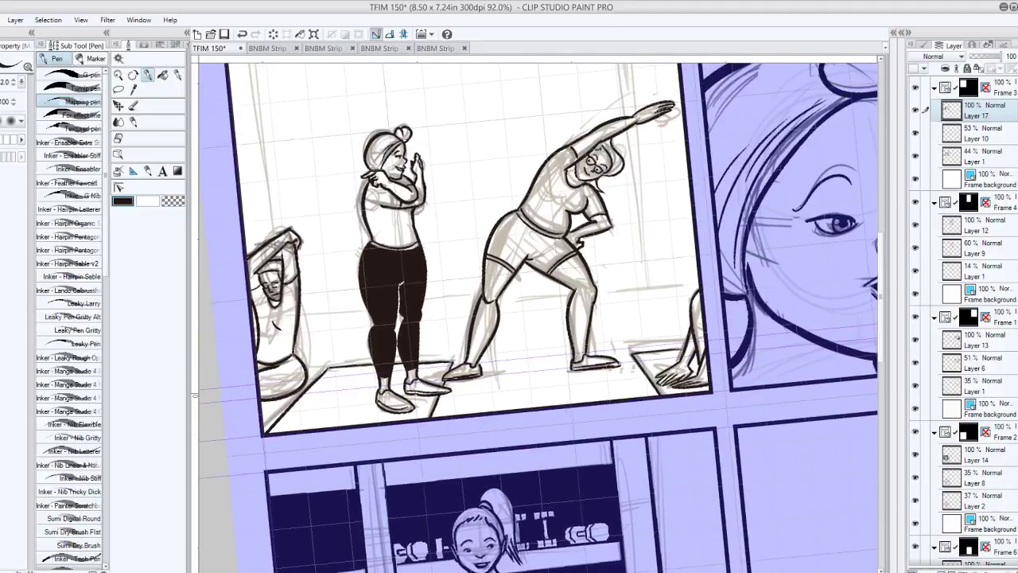
Step: Fill the stretching figure's shorts and shirt with solid black using the Fill tool, referring to the edited layer only
{"action": "scroll", "coordinate": [453, 315], "scroll_direction": "down", "scroll_amount": 4}
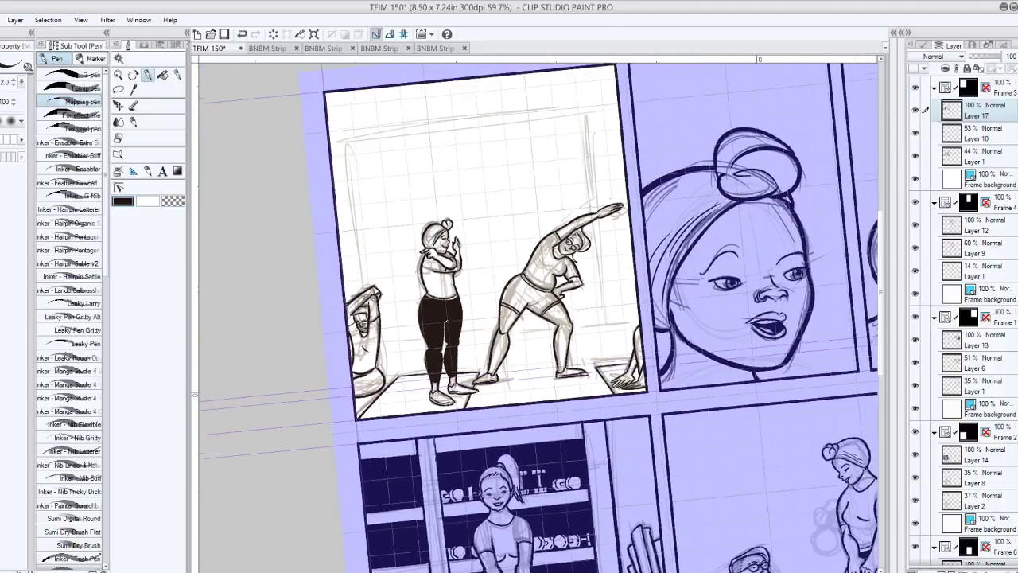
{"action": "left_click", "coordinate": [162, 75]}
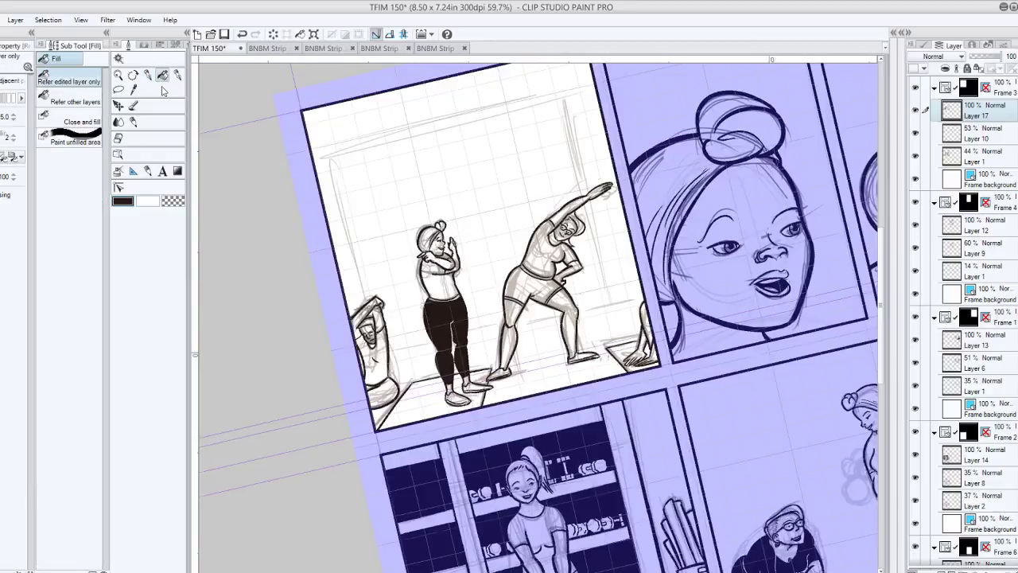
{"action": "left_click", "coordinate": [541, 280]}
{"action": "left_click", "coordinate": [553, 256]}
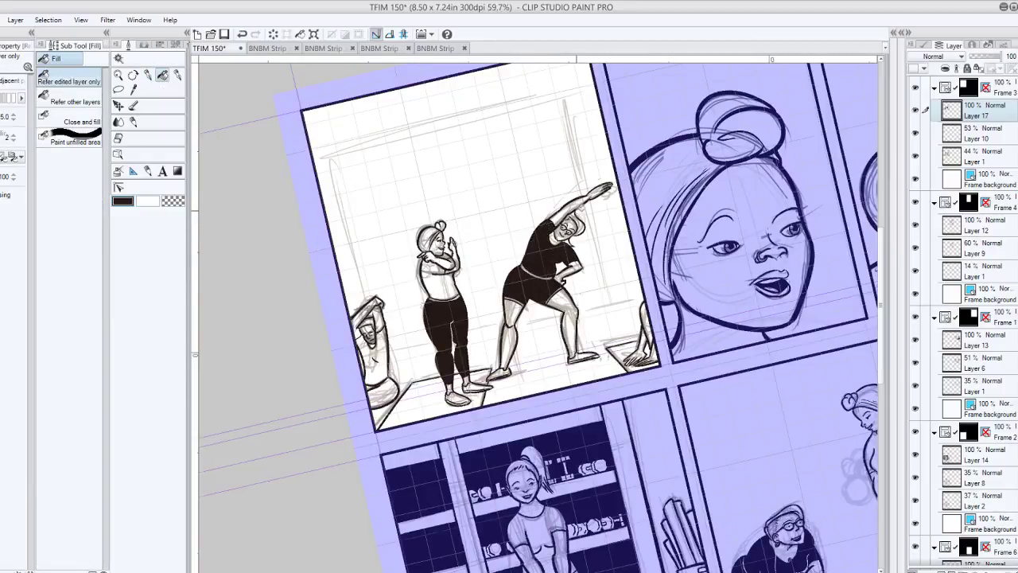
{"action": "key", "text": "ctrl+z"}
{"action": "left_click", "coordinate": [549, 253]}
{"action": "left_click", "coordinate": [566, 204]}
{"action": "left_click_drag", "start_coordinate": [567, 238], "coordinate": [473, 235]}
{"action": "left_click", "coordinate": [1014, 7]}
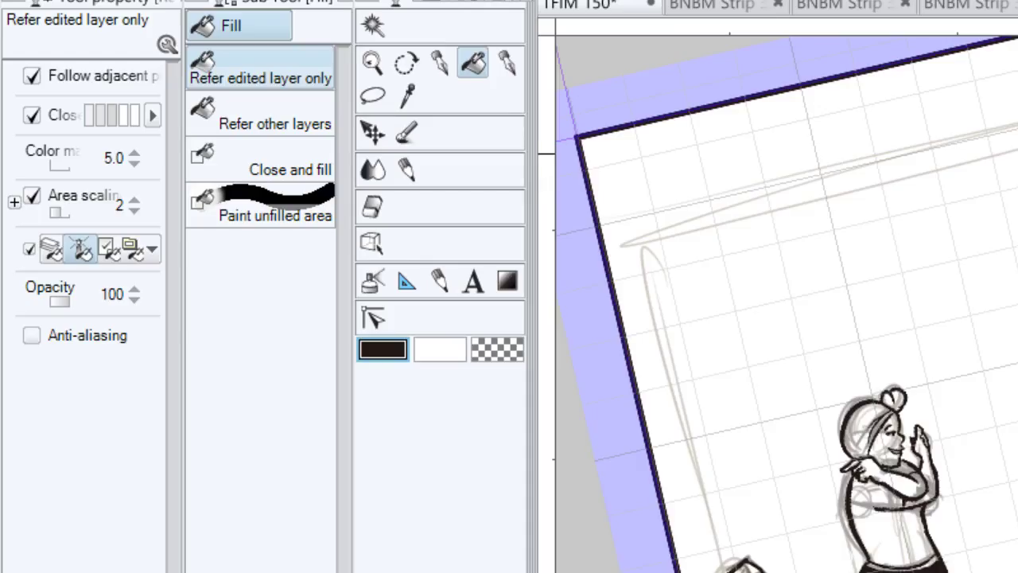
{"action": "mouse_move", "coordinate": [894, 398]}
{"action": "left_mouse_down"}
{"action": "mouse_move", "coordinate": [741, 389]}
{"action": "mouse_move", "coordinate": [975, 394]}
{"action": "left_mouse_up"}
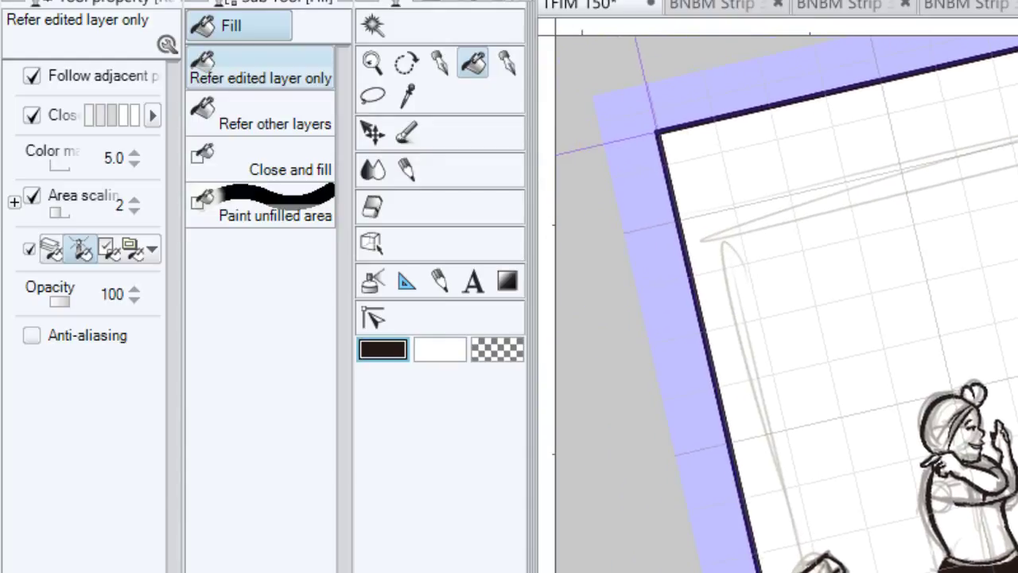
Step: Place a linear ruler along the lower line of the sketched horizontal band near the panel's upper border
{"action": "left_click_drag", "start_coordinate": [796, 334], "coordinate": [791, 433]}
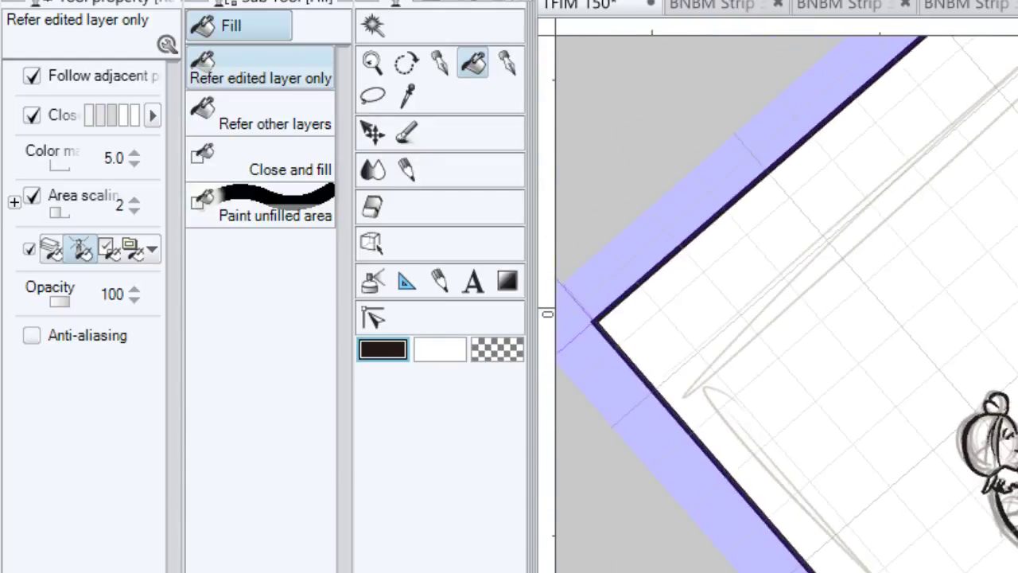
{"action": "left_click", "coordinate": [407, 282]}
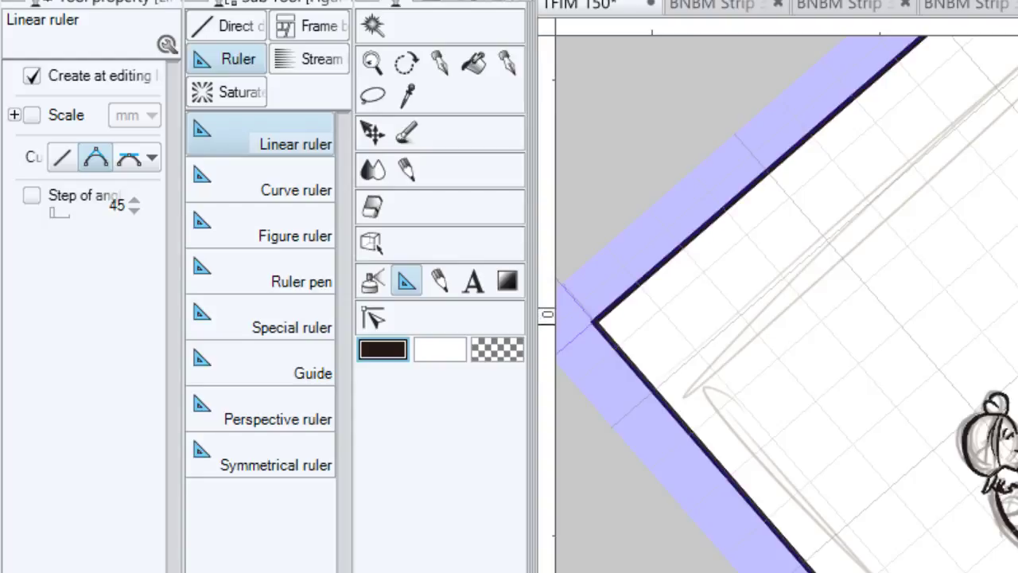
{"action": "left_click_drag", "start_coordinate": [915, 42], "coordinate": [997, 127]}
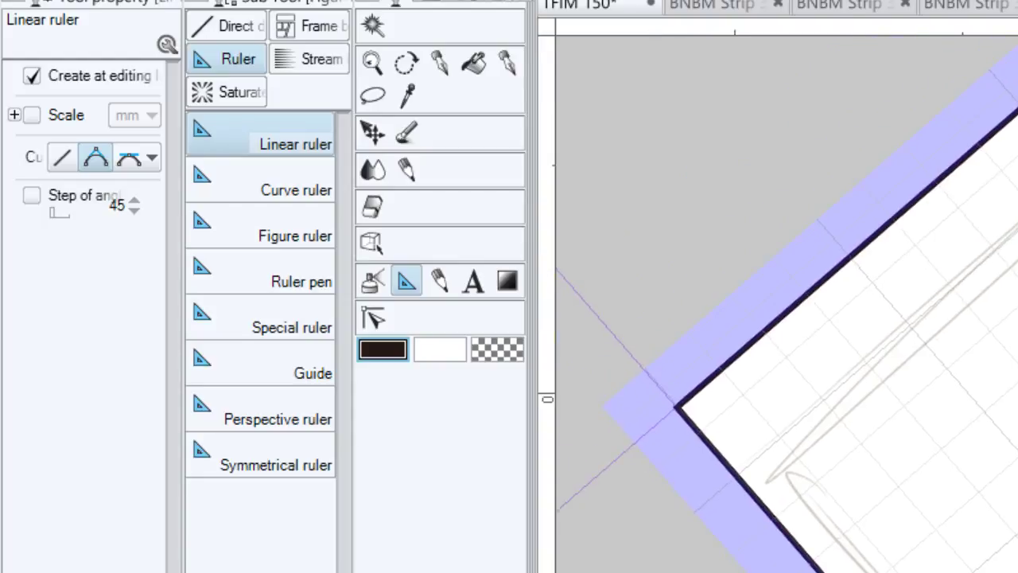
{"action": "left_click_drag", "start_coordinate": [748, 500], "coordinate": [1017, 270]}
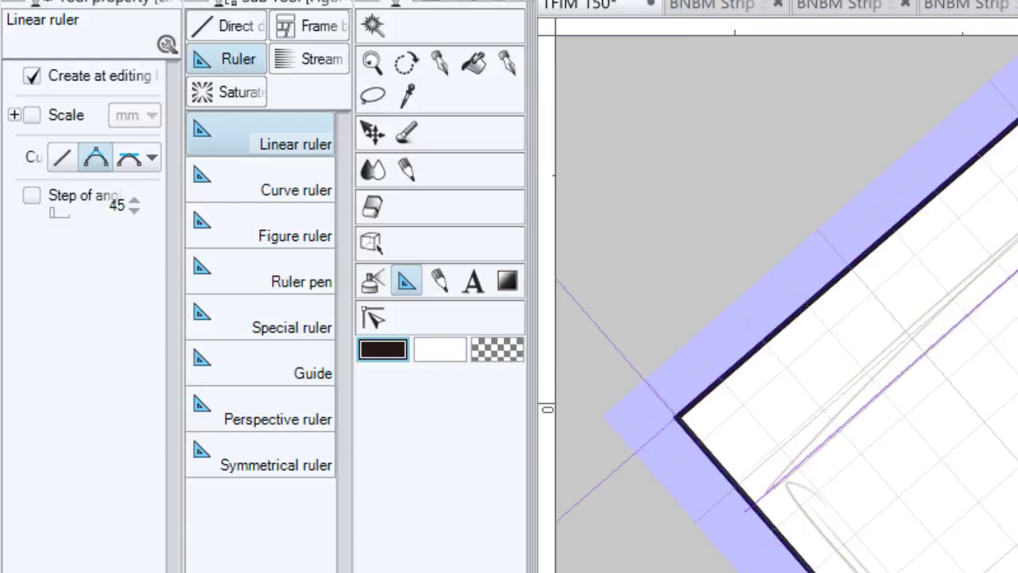
Step: Add linear rulers along the sketched vertical line beside the panel's side border and along the band's upper line
{"action": "left_click_drag", "start_coordinate": [795, 358], "coordinate": [899, 317]}
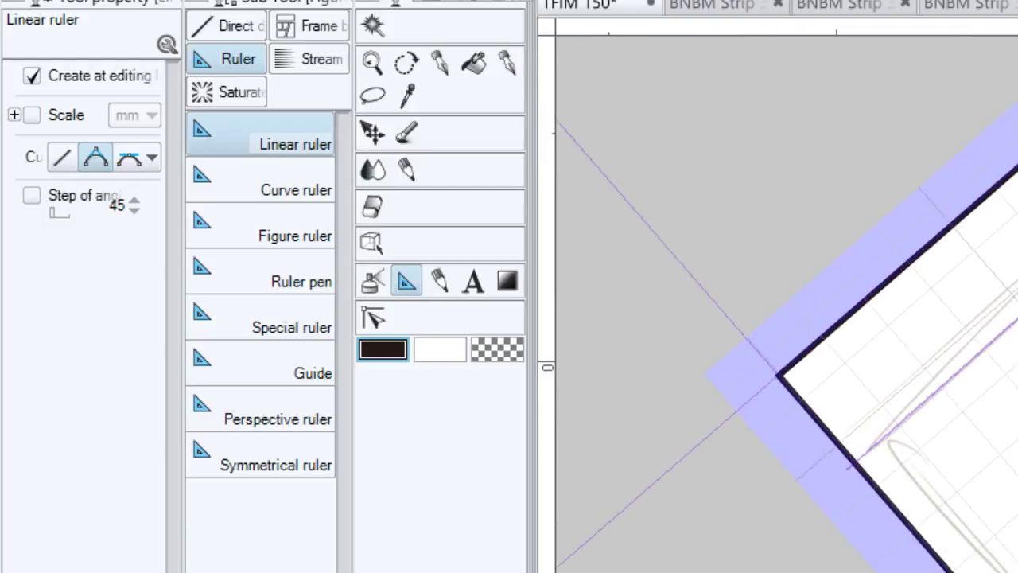
{"action": "left_click_drag", "start_coordinate": [795, 446], "coordinate": [882, 393]}
{"action": "left_click_drag", "start_coordinate": [987, 398], "coordinate": [791, 174]}
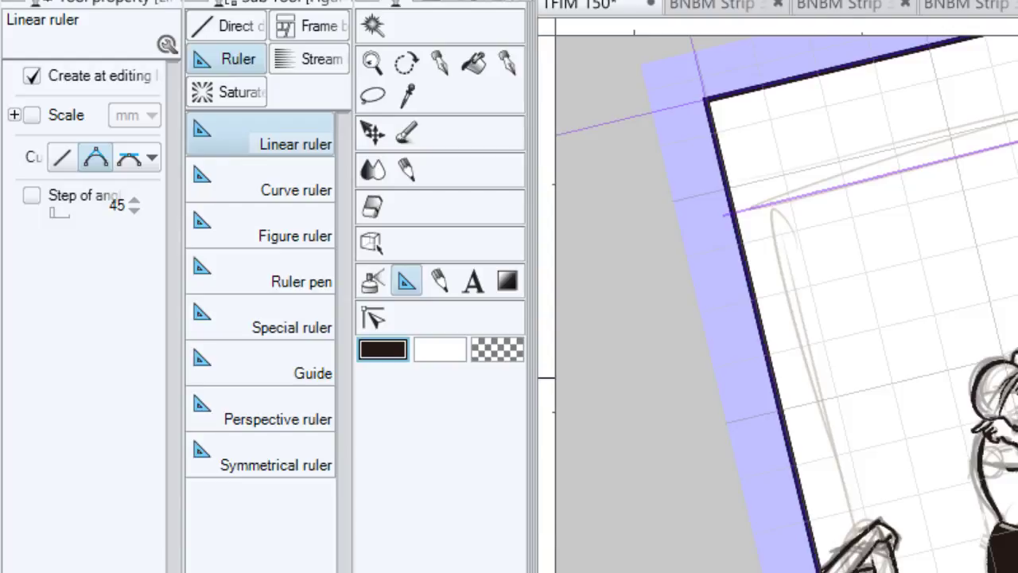
{"action": "left_click_drag", "start_coordinate": [766, 206], "coordinate": [854, 542]}
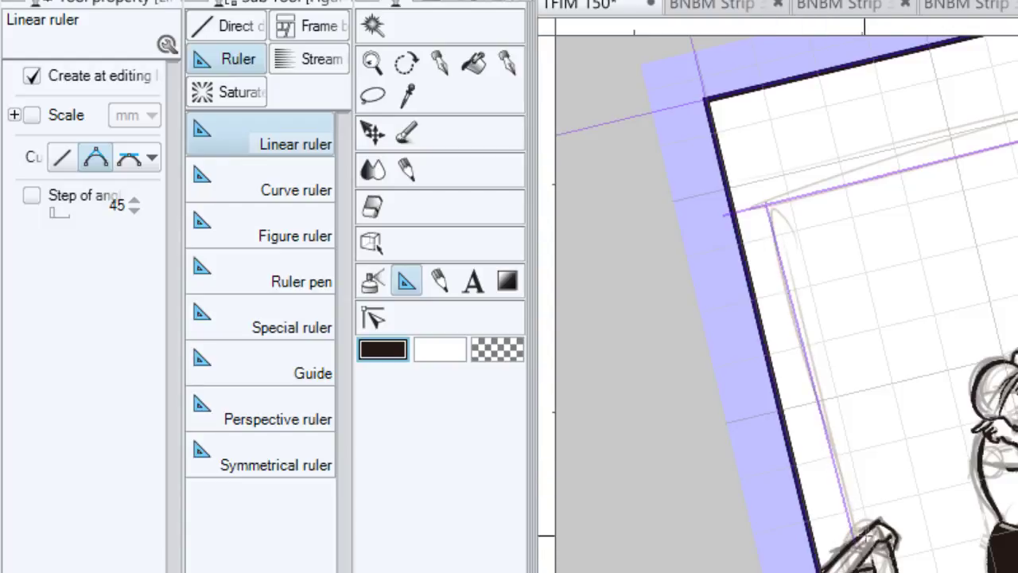
{"action": "left_click_drag", "start_coordinate": [903, 471], "coordinate": [941, 572]}
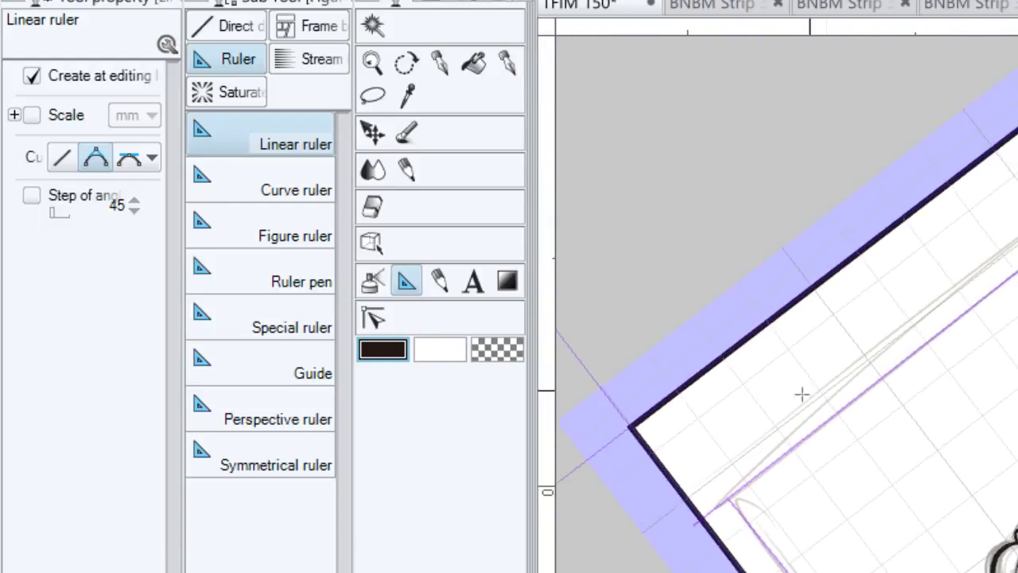
{"action": "mouse_move", "coordinate": [684, 494]}
{"action": "left_mouse_down"}
{"action": "mouse_move", "coordinate": [1017, 249]}
{"action": "mouse_move", "coordinate": [1017, 237]}
{"action": "left_mouse_up"}
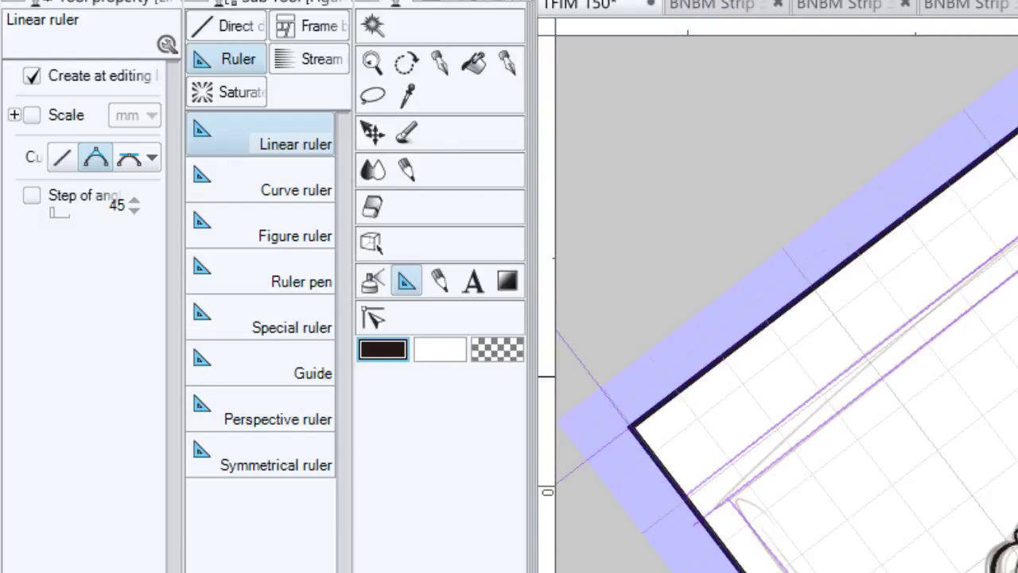
Step: Ink the band's two lines and the vertical line along the rulers with the Mapping pen at size 12
{"action": "key", "text": "shift+space"}
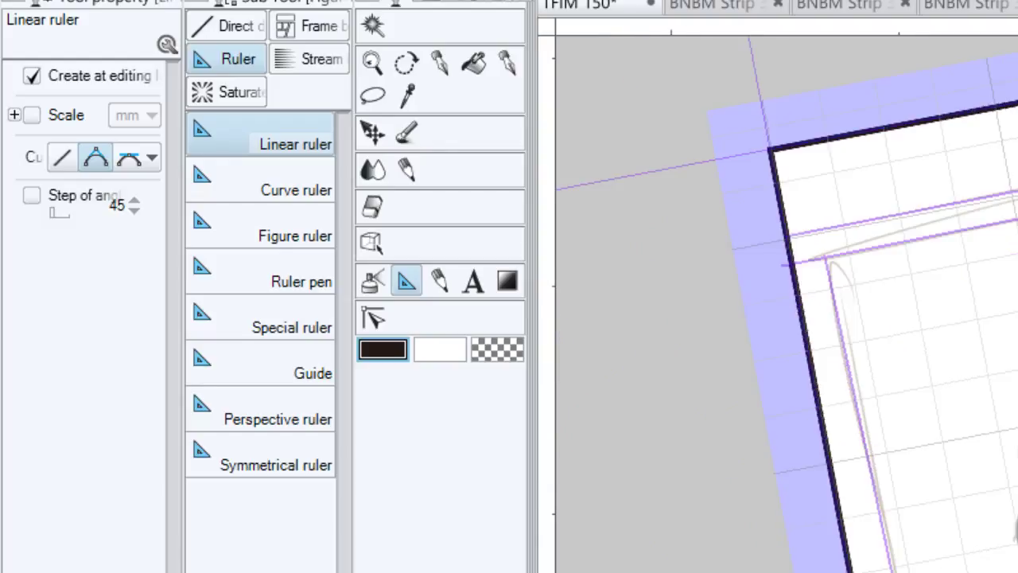
{"action": "key", "text": "space"}
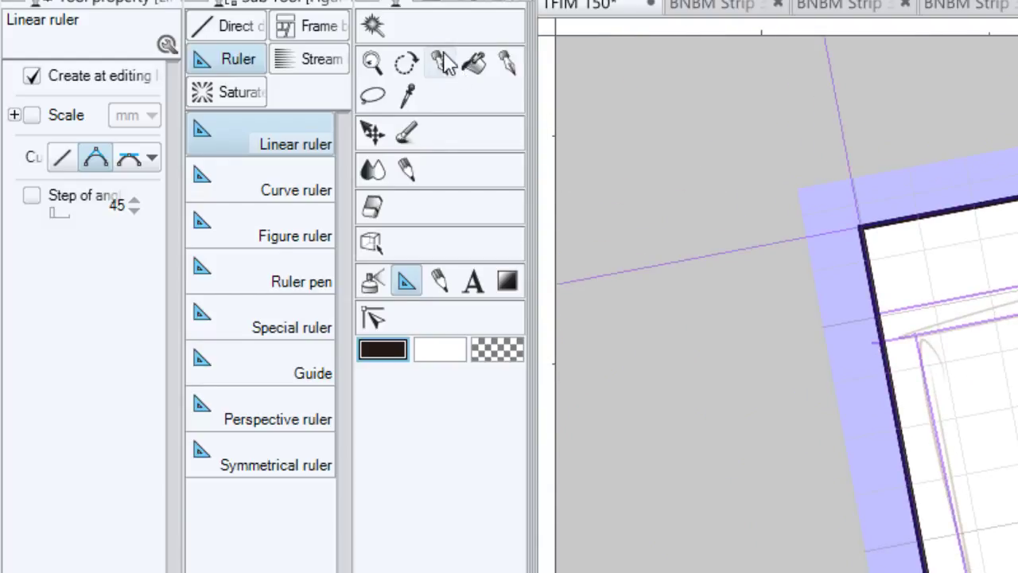
{"action": "left_click", "coordinate": [451, 59]}
{"action": "left_click_drag", "start_coordinate": [905, 304], "coordinate": [1006, 292]}
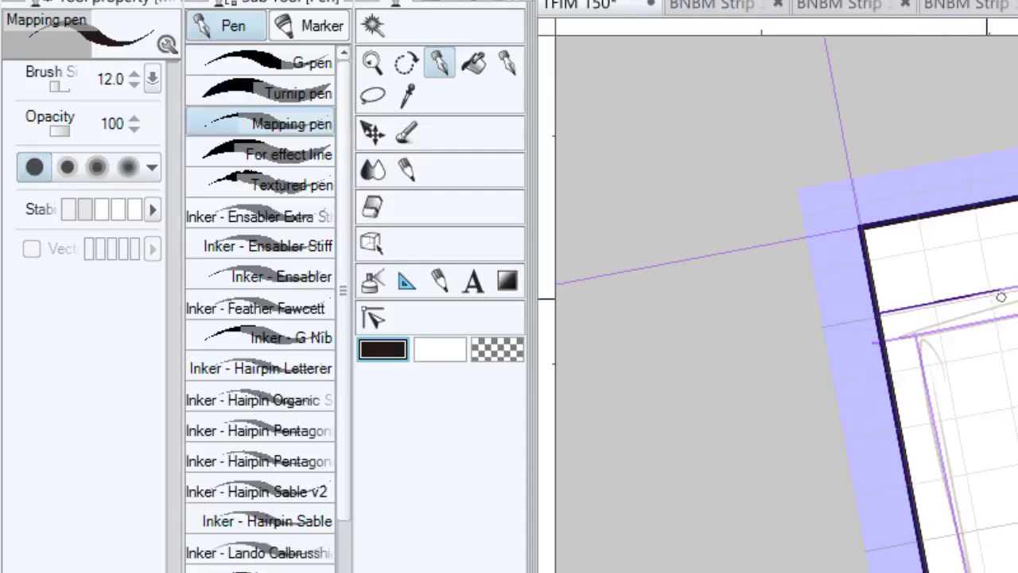
{"action": "left_click_drag", "start_coordinate": [882, 344], "coordinate": [1015, 313]}
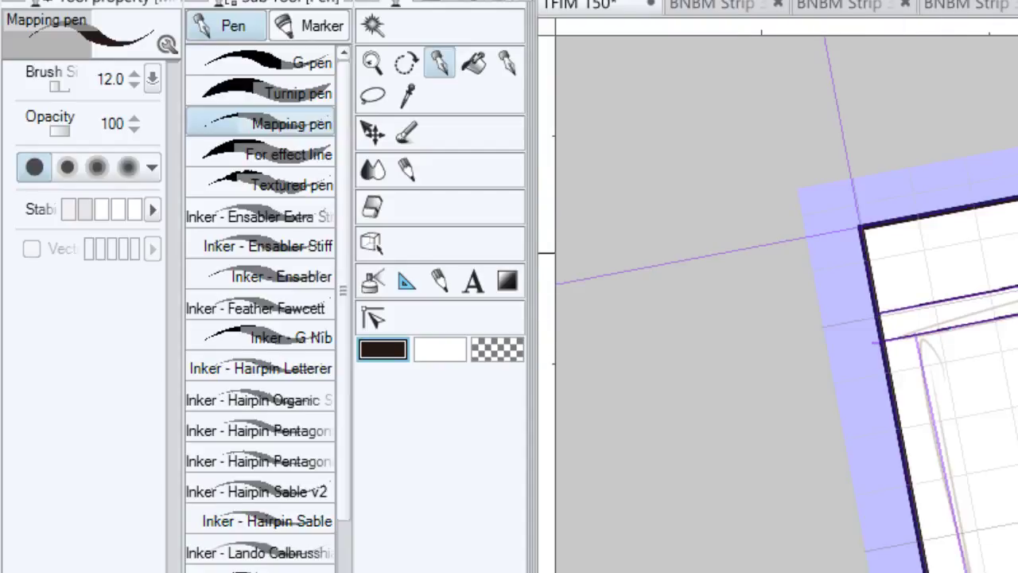
{"action": "left_click_drag", "start_coordinate": [915, 344], "coordinate": [967, 571]}
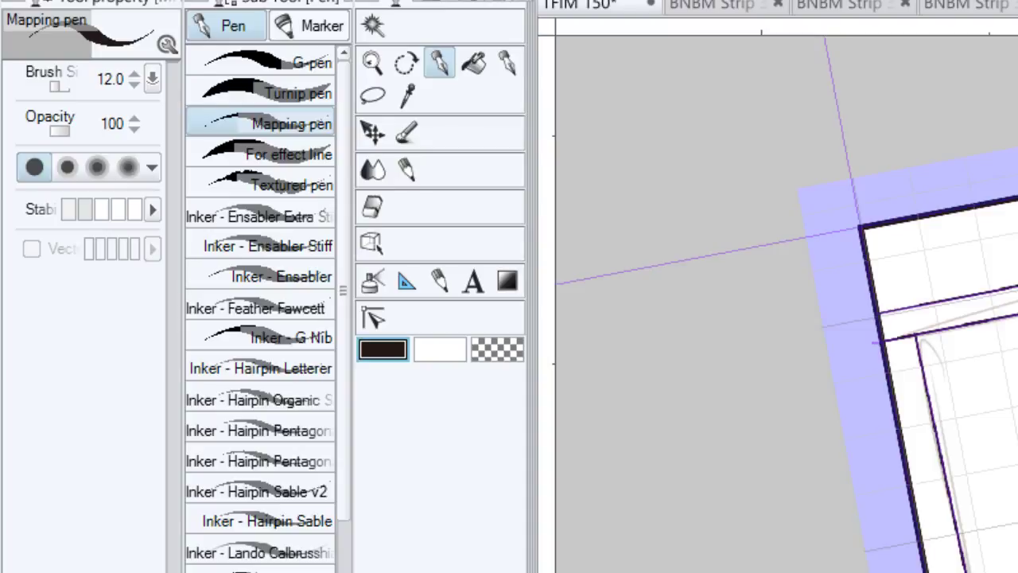
Step: Ink a straight line along the panel's side border below the band and fill the narrow vertical strip with solid black
{"action": "left_click_drag", "start_coordinate": [899, 303], "coordinate": [755, 382]}
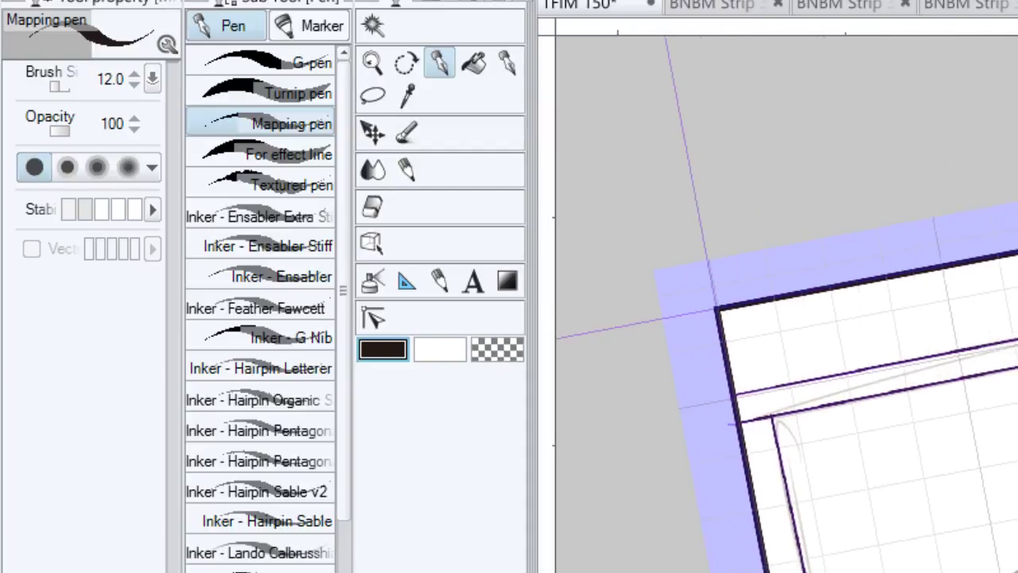
{"action": "key", "text": "ctrl+minus"}
{"action": "key", "text": "ctrl+minus"}
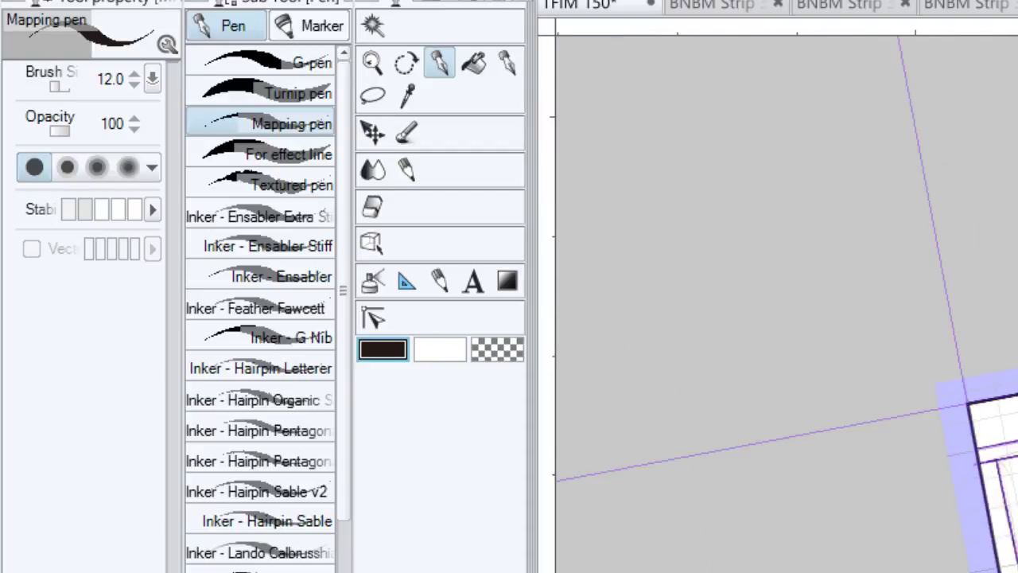
{"action": "key", "text": "asciicircum"}
{"action": "key", "text": "asciicircum"}
{"action": "scroll", "coordinate": [788, 304], "scroll_direction": "up", "scroll_amount": 4}
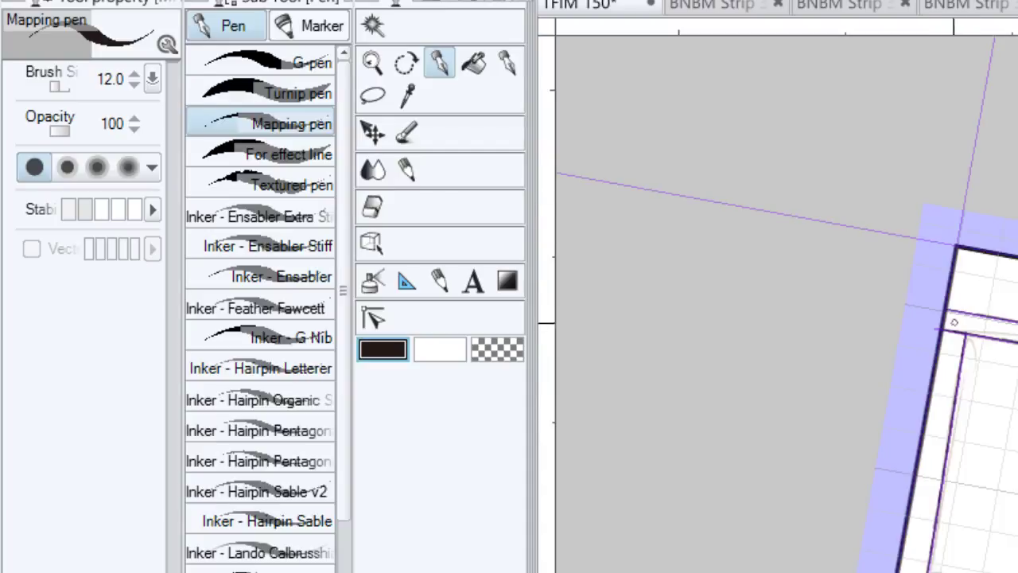
{"action": "left_click_drag", "start_coordinate": [943, 335], "coordinate": [902, 569]}
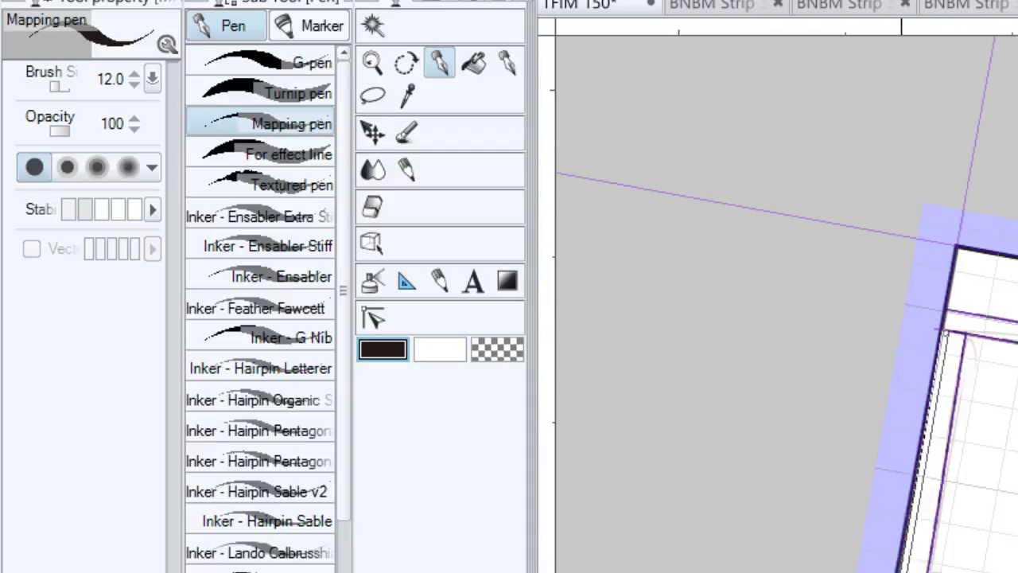
{"action": "left_click", "coordinate": [896, 572], "text": "shift"}
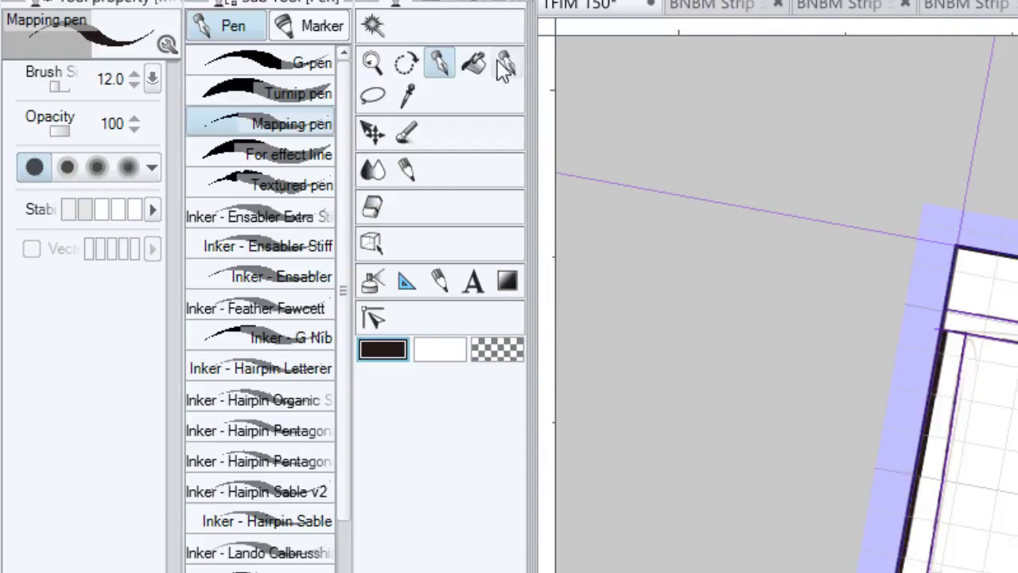
{"action": "left_click", "coordinate": [474, 64]}
{"action": "left_click", "coordinate": [950, 387]}
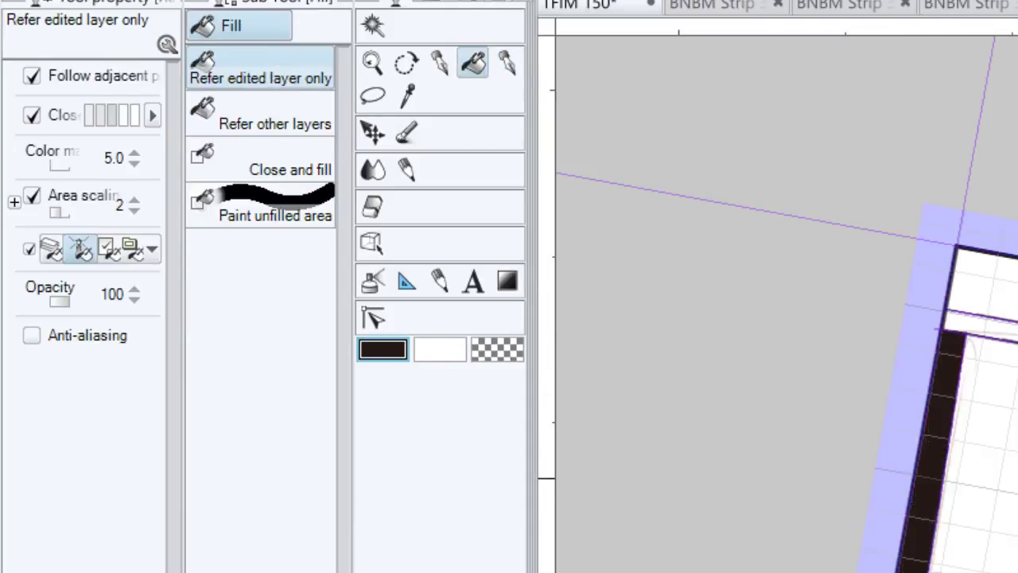